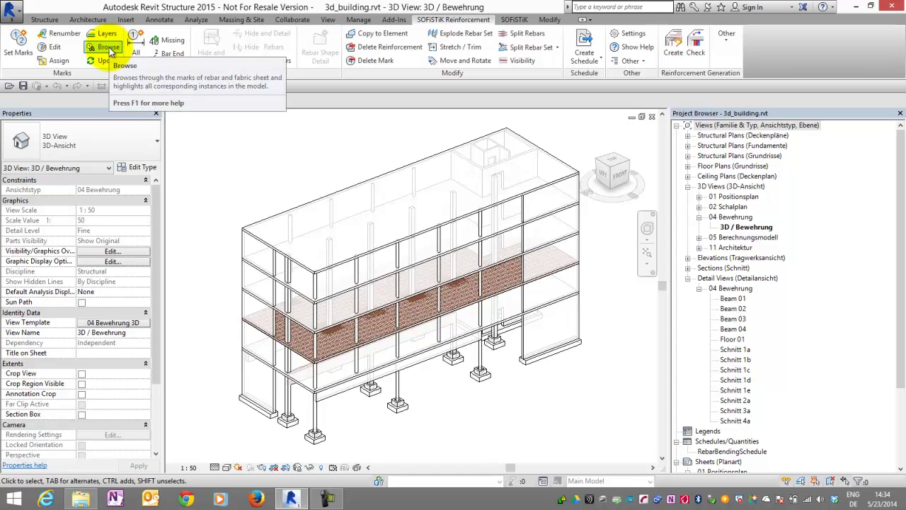
# - Read the F1 help page for browsing bar marks, then show the SOFiSTiK Other resources list
pyautogui.press('F1')
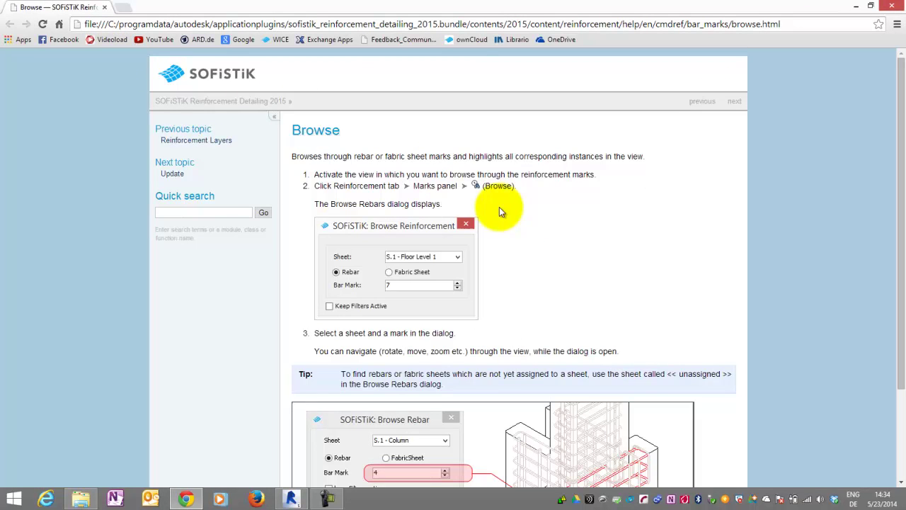
pyautogui.scroll(-1, 517, 220)
pyautogui.scroll(-2, 530, 228)
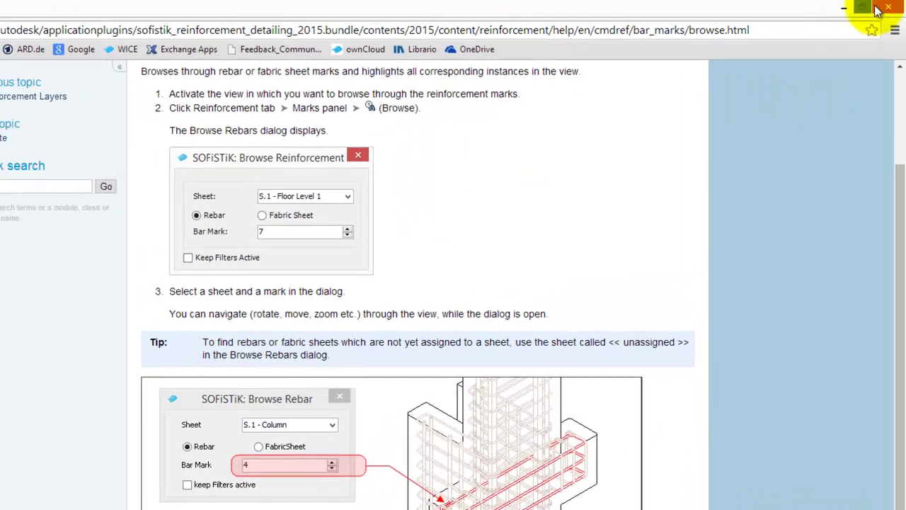
pyautogui.click(890, 5)
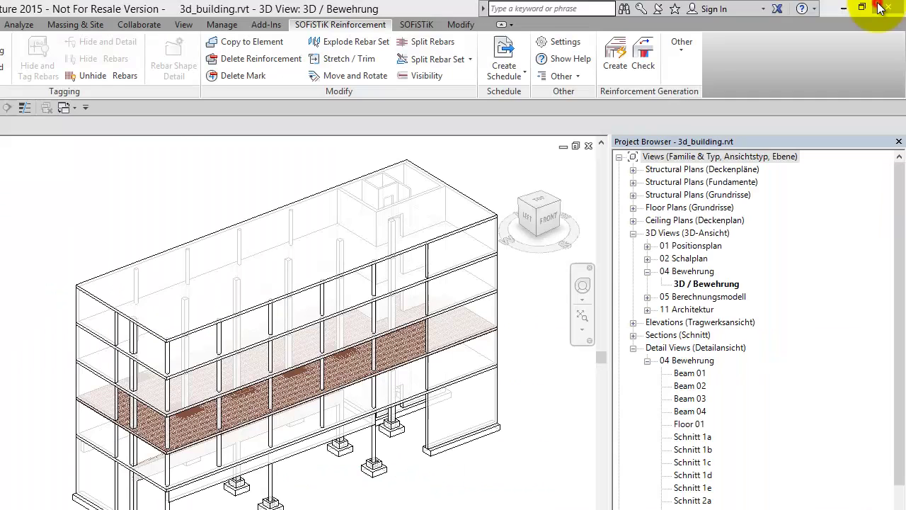
pyautogui.click(577, 76)
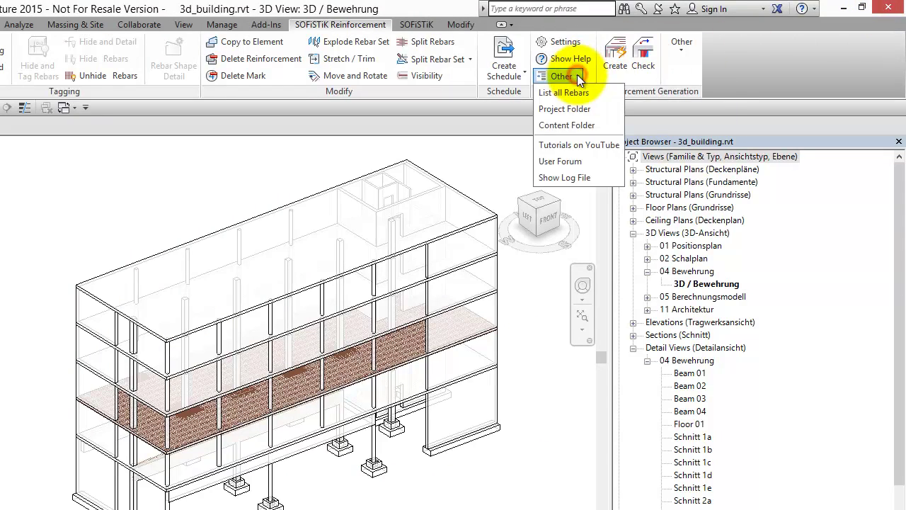
# - Browse the Reinforcement Detailing topics in the SOFiSTiK user forum, then close Firefox
pyautogui.click(564, 162)
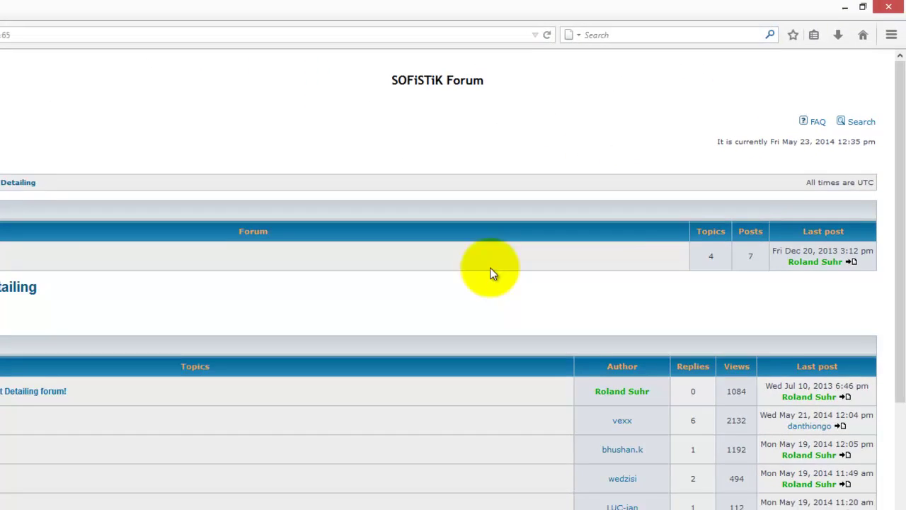
pyautogui.scroll(-2, 495, 259)
pyautogui.scroll(-2, 508, 264)
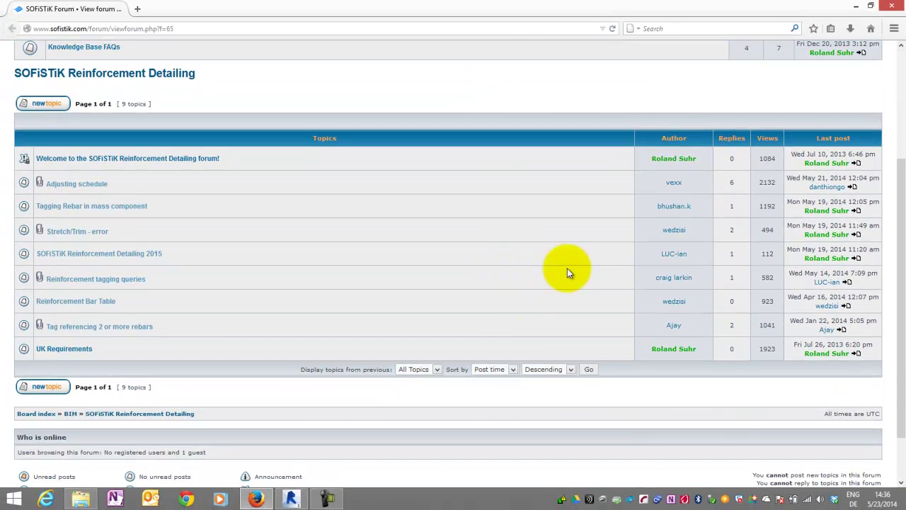
pyautogui.click(891, 6)
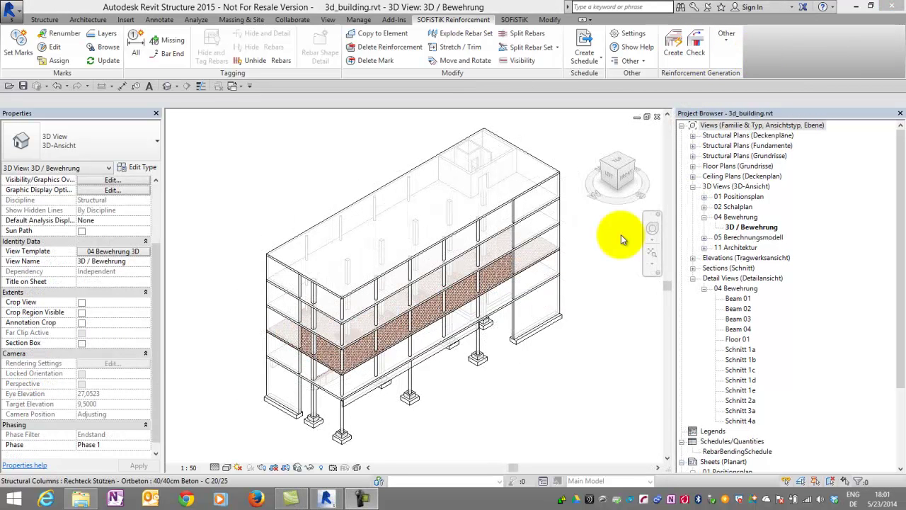
# - Turn on Set Solid in the SOFiSTiK rebar Visibility settings
pyautogui.click(523, 61)
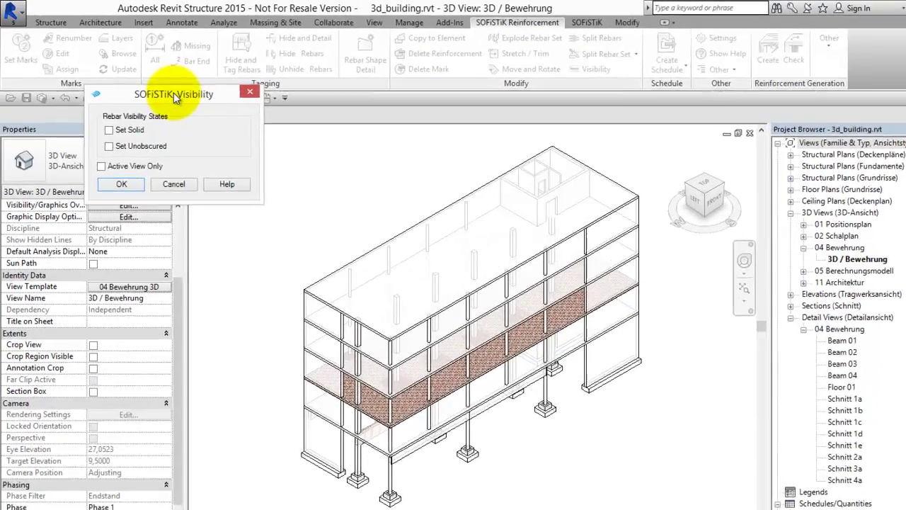
pyautogui.moveTo(138, 74); pyautogui.dragTo(287, 99)
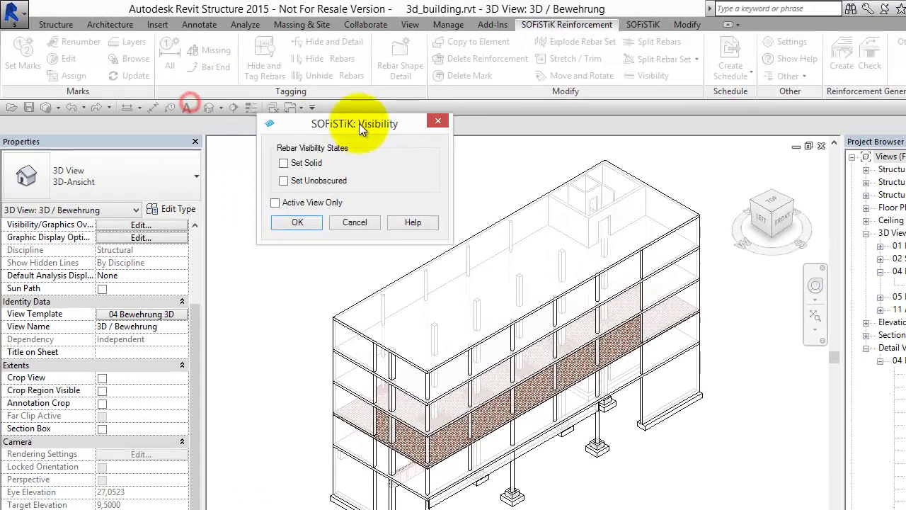
pyautogui.moveTo(359, 123); pyautogui.dragTo(398, 129)
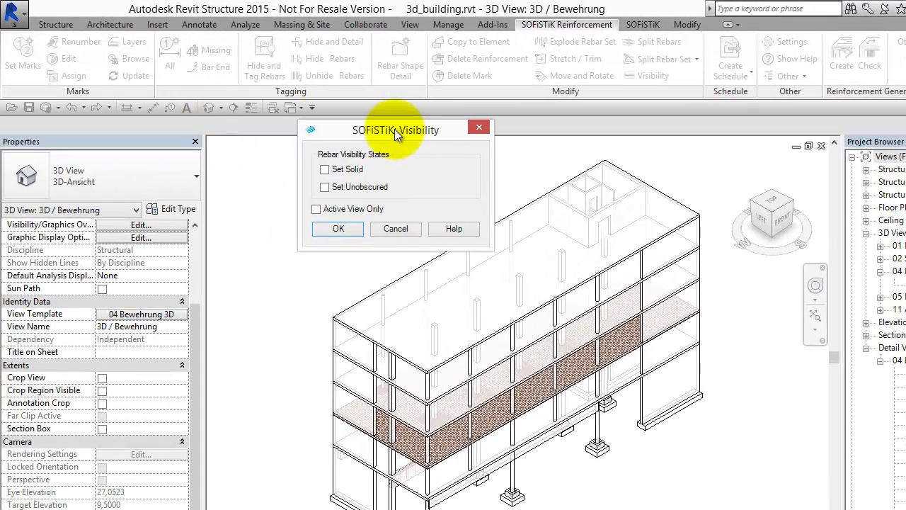
pyautogui.click(324, 169)
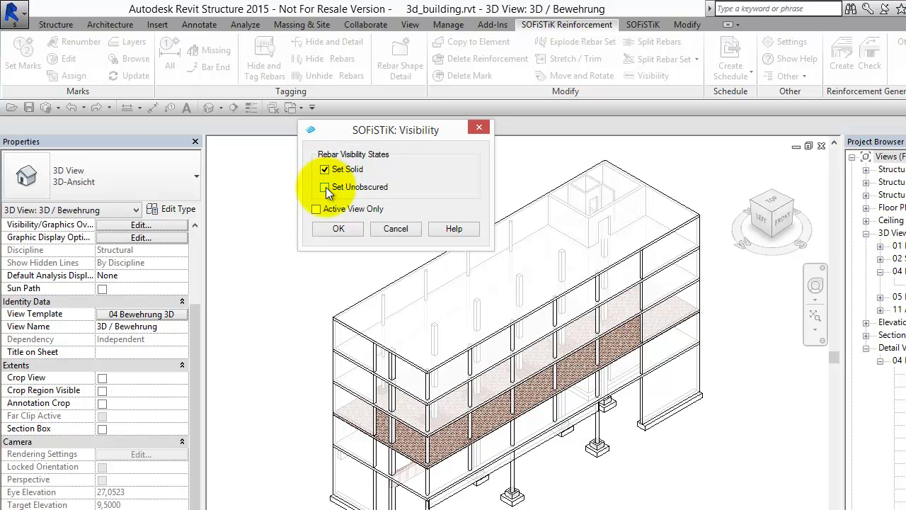
pyautogui.click(326, 229)
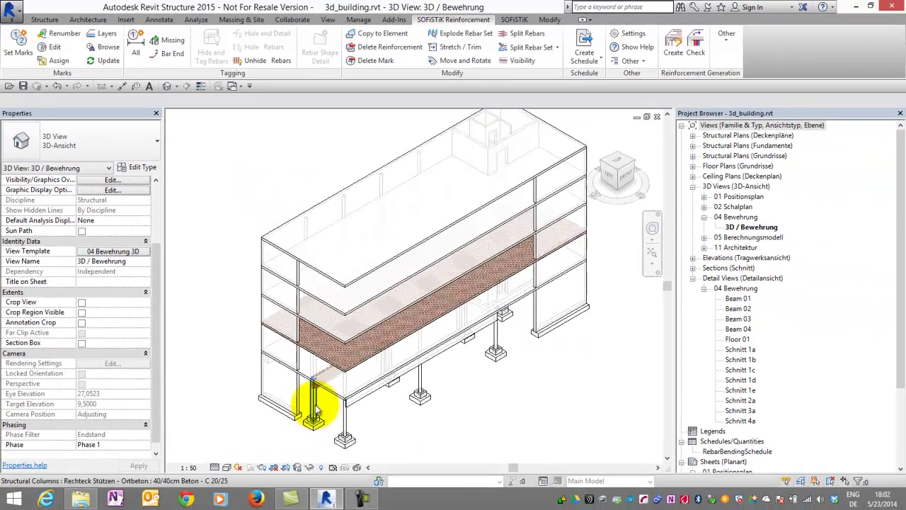
# - Zoom in on the beam and column rebar at a column junction
pyautogui.scroll(3, 305, 417)
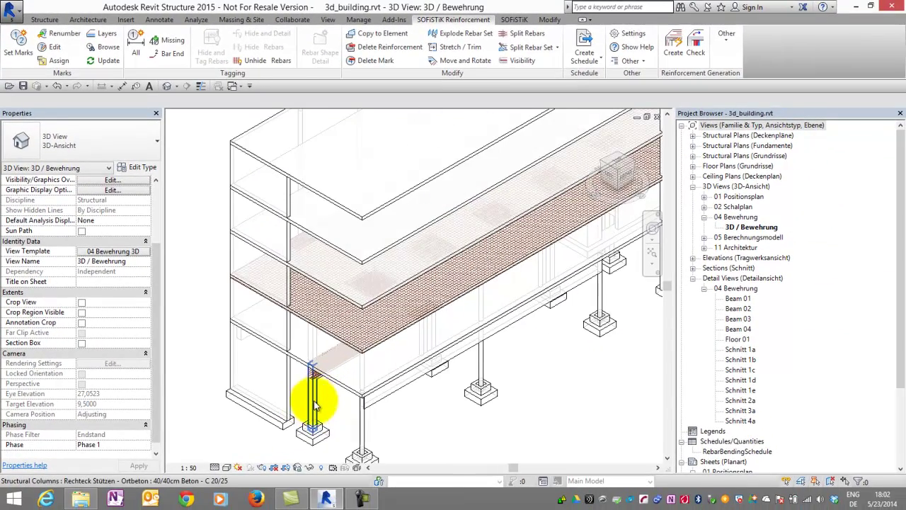
pyautogui.scroll(5, 316, 389)
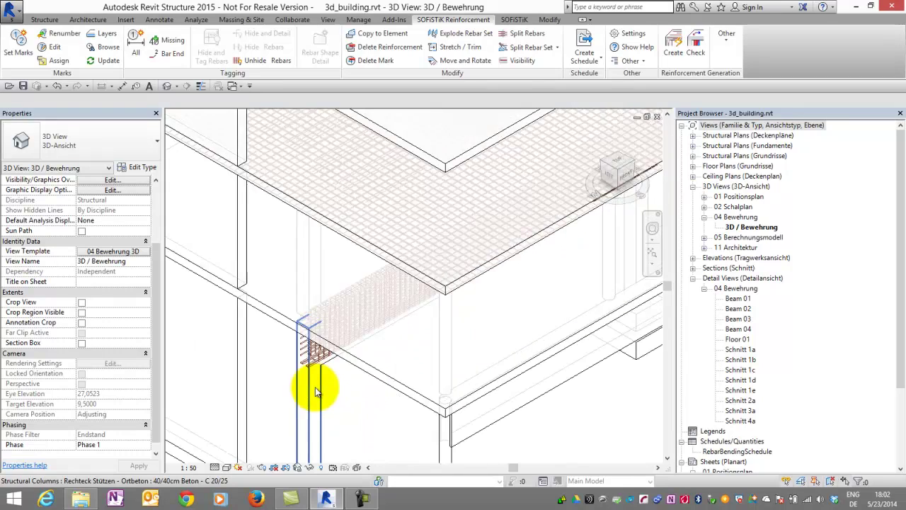
pyautogui.scroll(5, 315, 389)
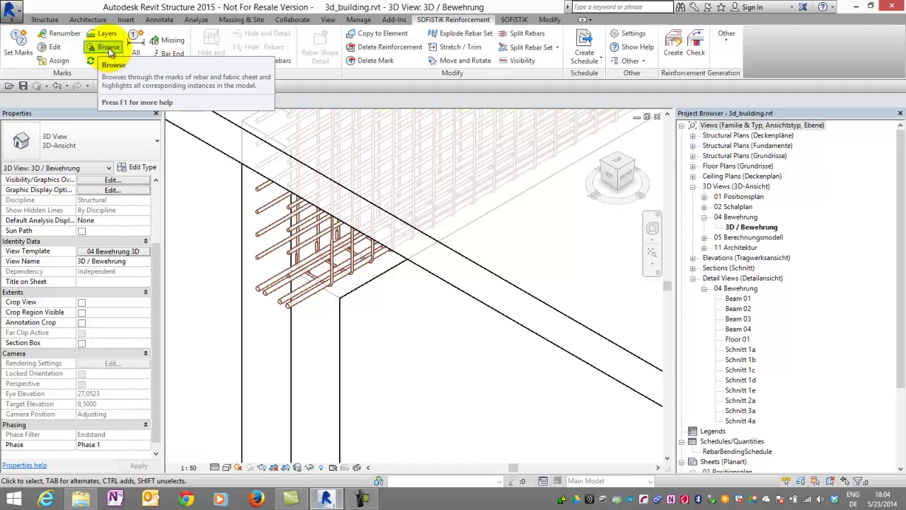
pyautogui.click(109, 48)
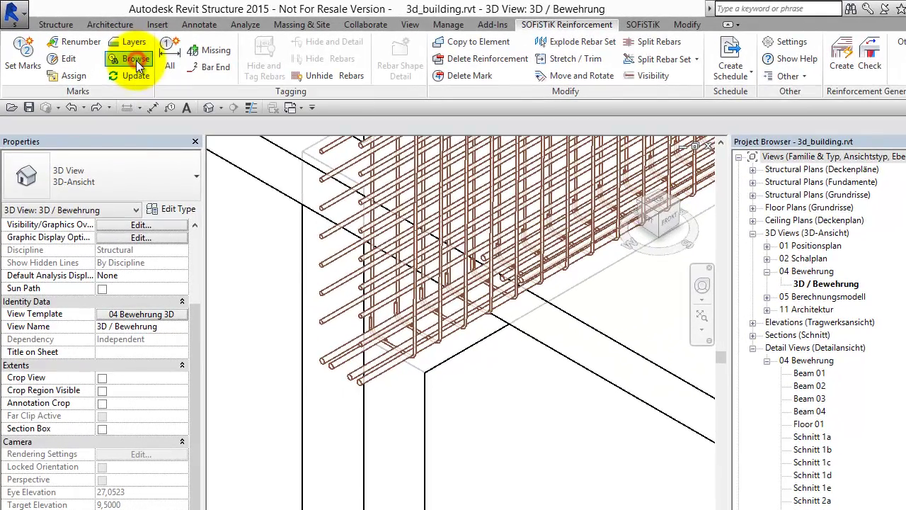
pyautogui.moveTo(260, 159); pyautogui.dragTo(231, 218)
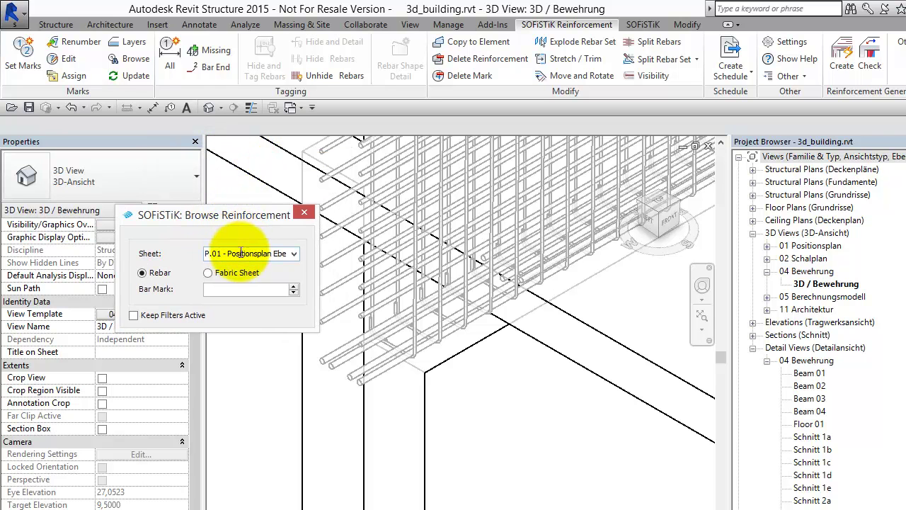
pyautogui.click(294, 254)
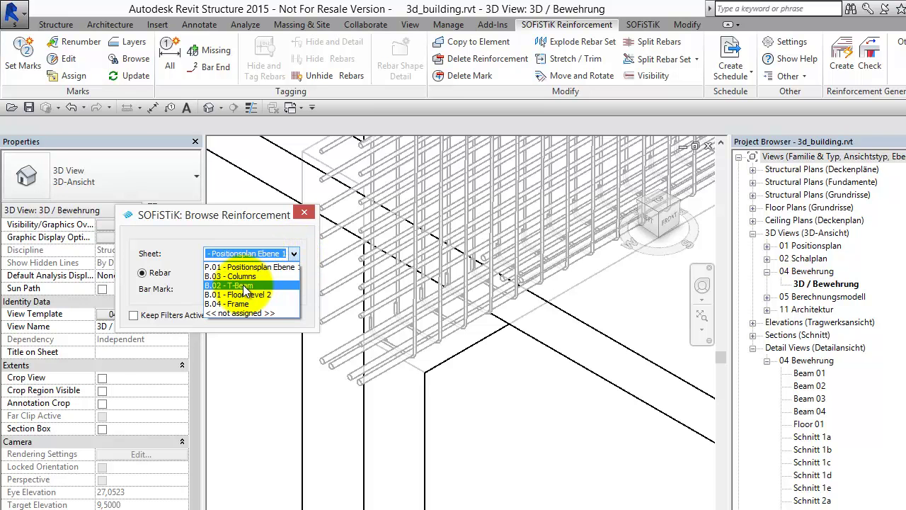
pyautogui.click(243, 286)
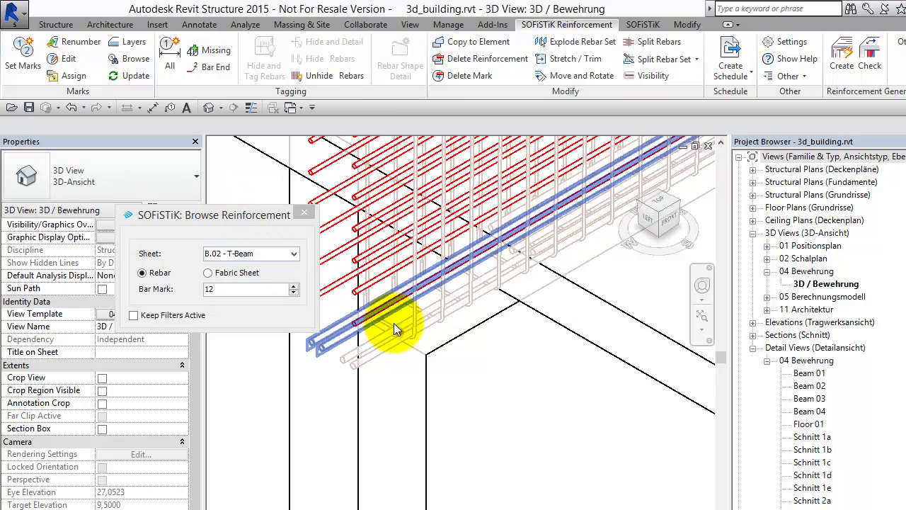
pyautogui.scroll(-4, 446, 367)
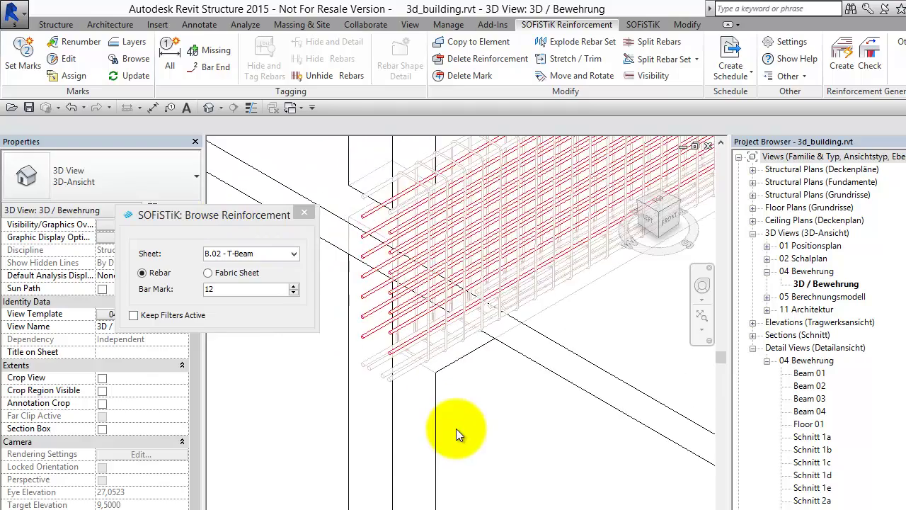
pyautogui.keyDown('shift'); pyautogui.moveTo(456, 429); pyautogui.dragTo(428, 421, button='middle'); pyautogui.keyUp('shift')
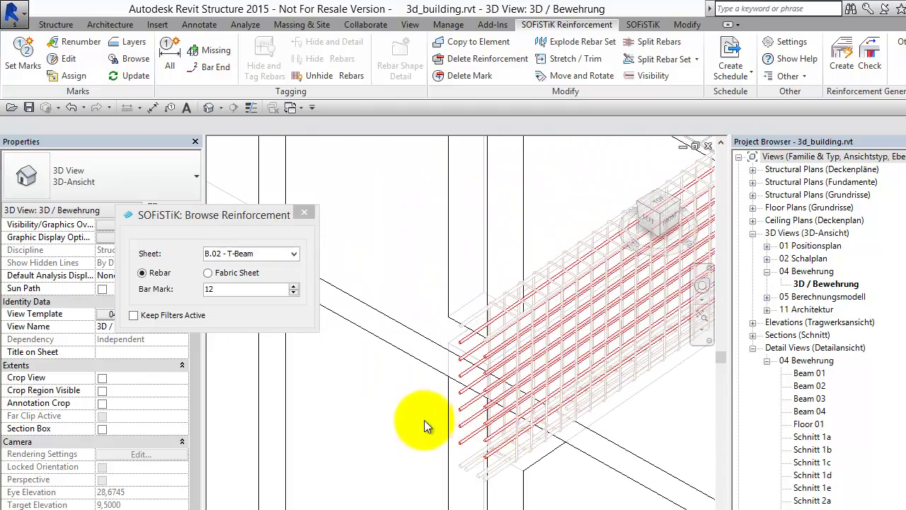
pyautogui.moveTo(221, 217); pyautogui.dragTo(327, 206)
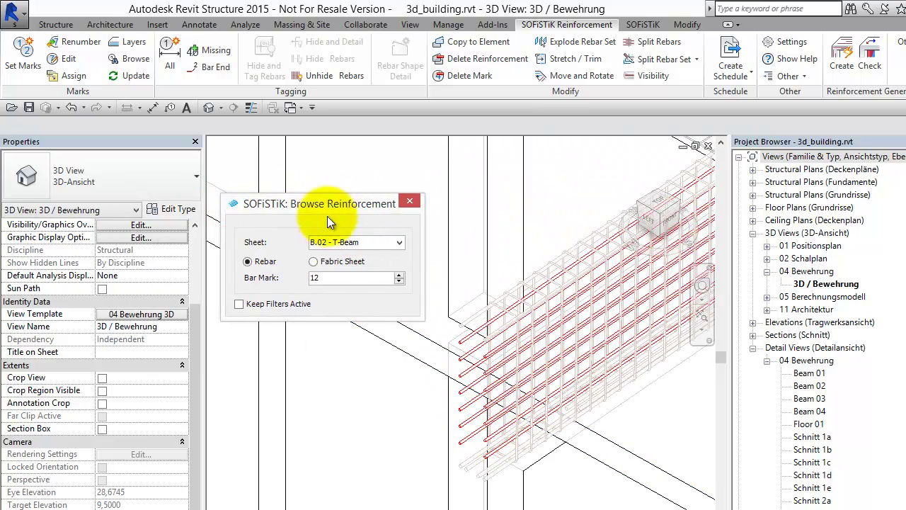
pyautogui.click(400, 276)
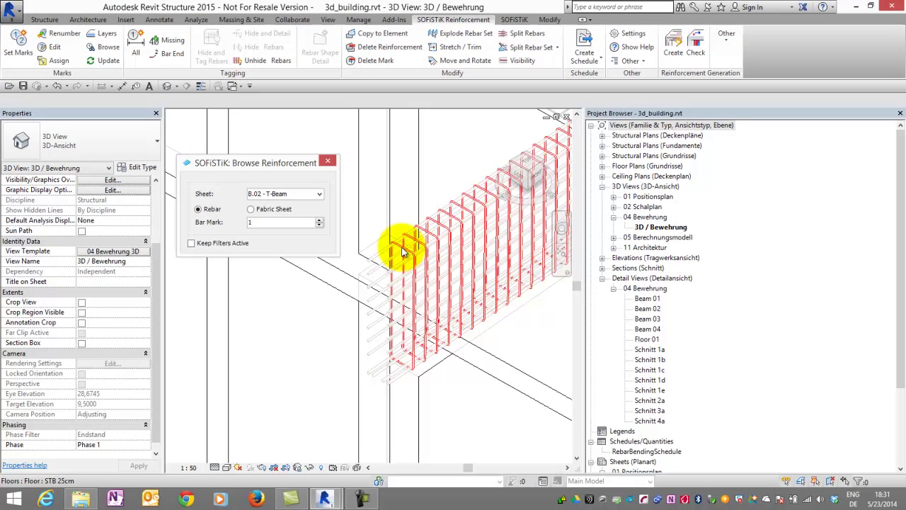
pyautogui.click(318, 220)
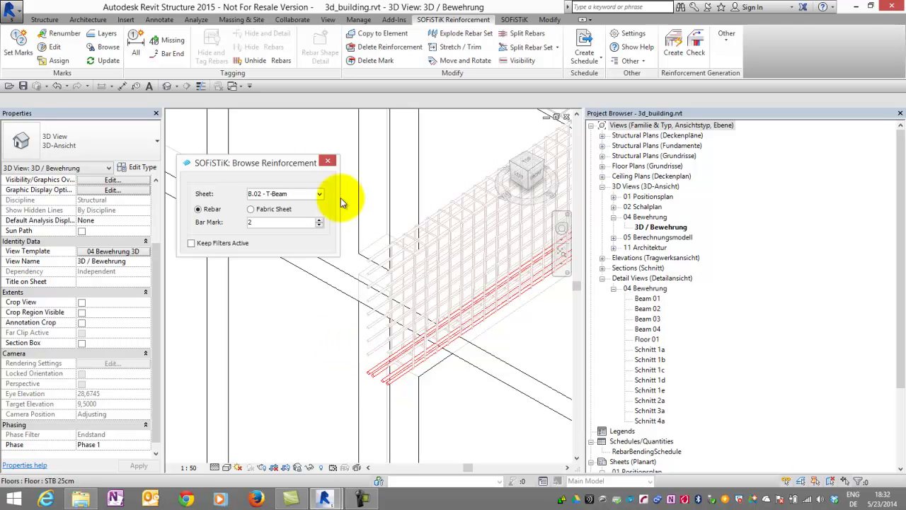
pyautogui.click(328, 161)
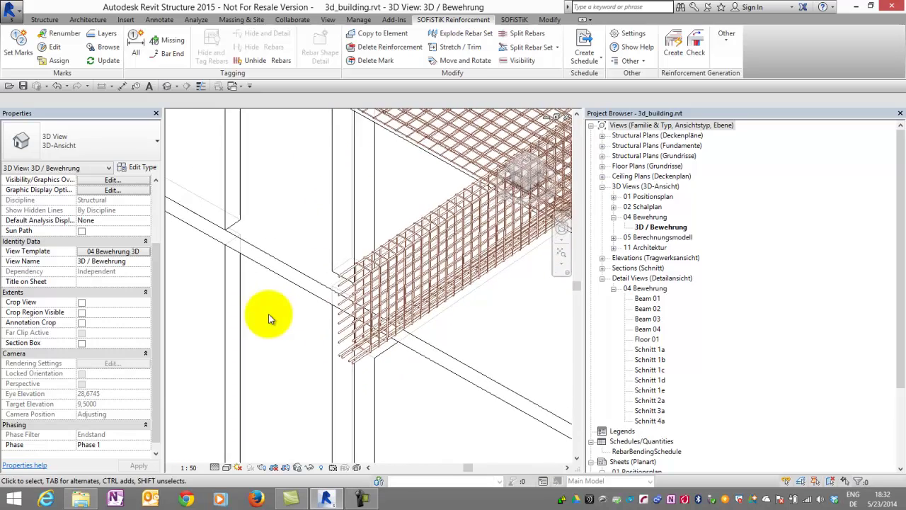
# - Zoom the model to fit, then open sheet B.01 - Floor Level 2 from the Project Browser's Sheets
pyautogui.scroll(-3, 268, 313)
pyautogui.click(560, 252)
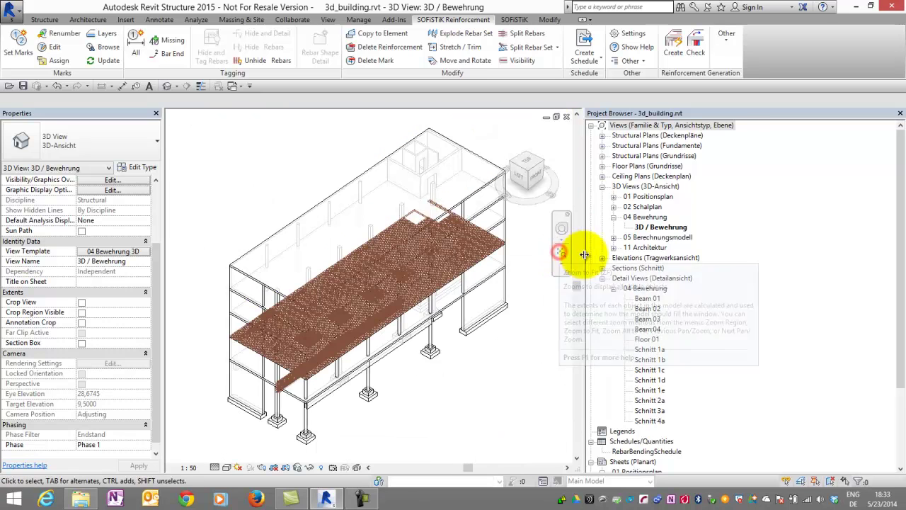
pyautogui.moveTo(584, 254); pyautogui.dragTo(683, 254)
pyautogui.moveTo(899, 320); pyautogui.dragTo(899, 400)
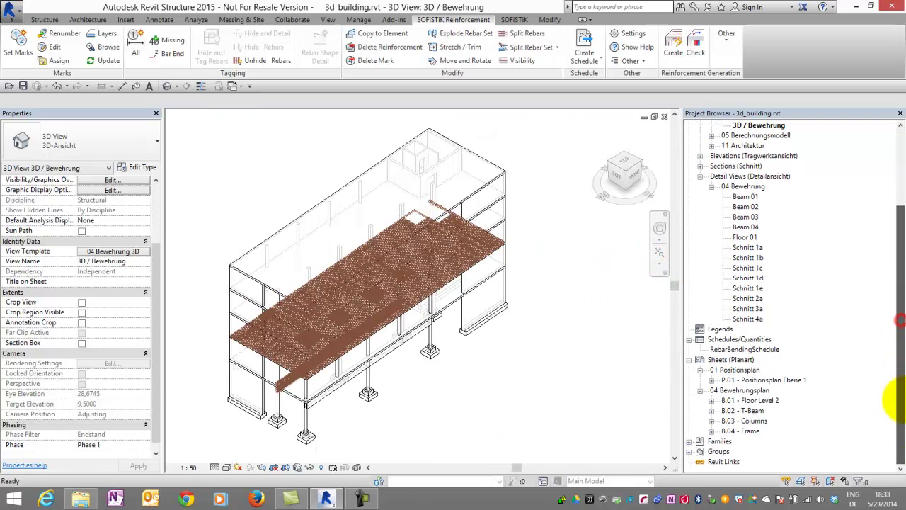
pyautogui.doubleClick(752, 401)
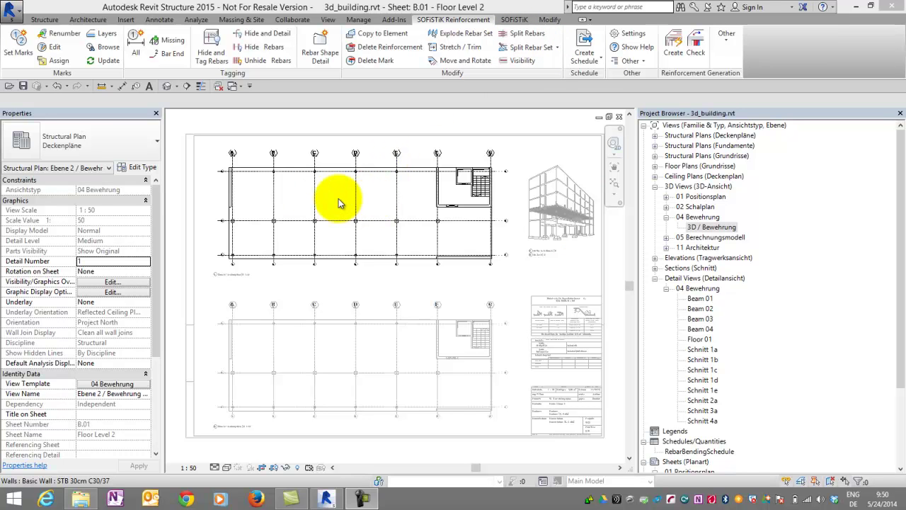
# - Refresh SOFiSTiK Layers in the 3D / Bewehrung view, then switch back to sheet B.01
pyautogui.click(234, 86)
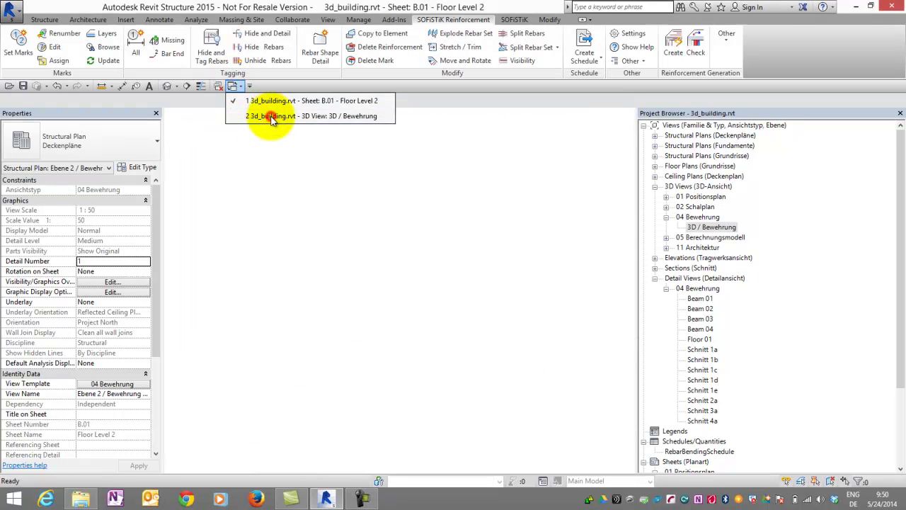
pyautogui.click(241, 115)
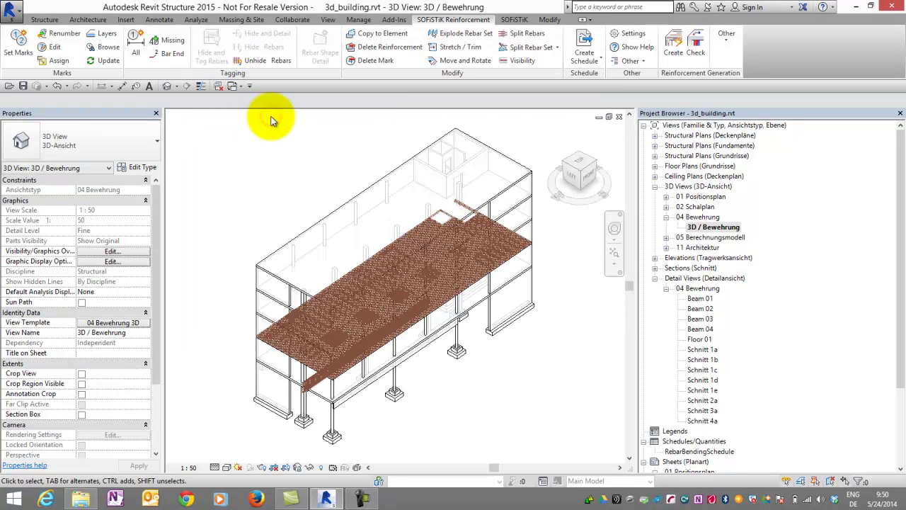
pyautogui.click(104, 35)
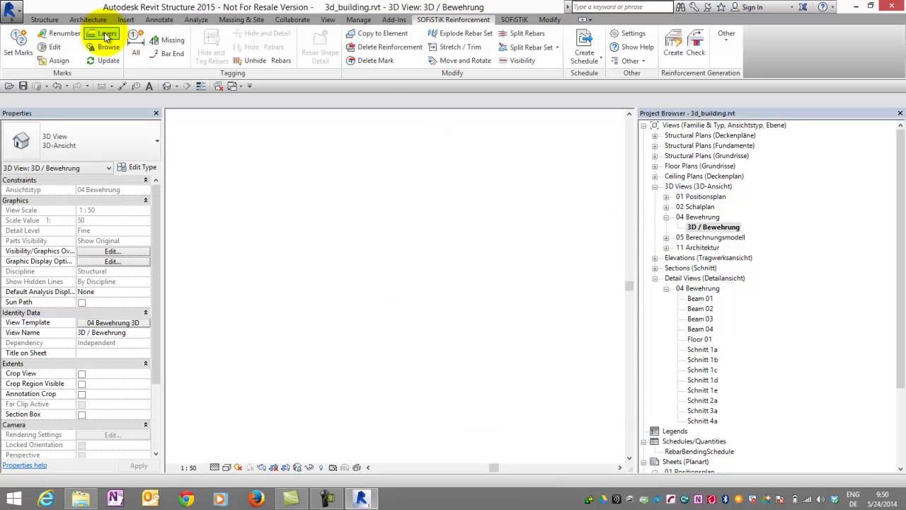
pyautogui.click(234, 86)
pyautogui.click(268, 100)
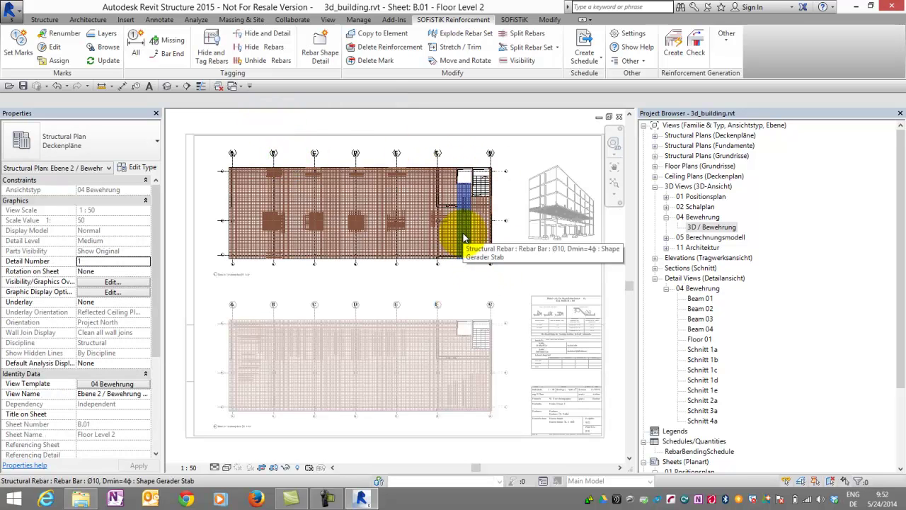
# - Select the 34550 mm, 42-bar rebar set Mark 11 on the upper floor plan
pyautogui.click(216, 262)
pyautogui.moveTo(157, 233); pyautogui.dragTo(157, 302)
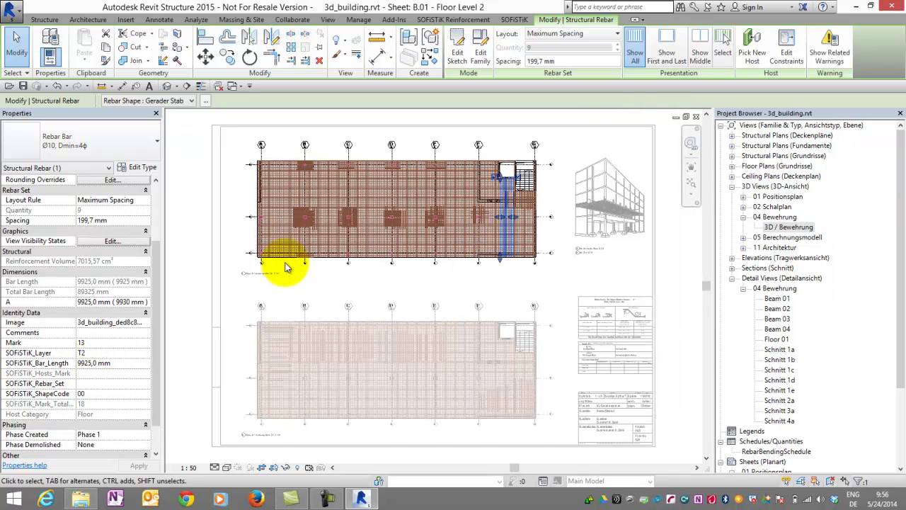
pyautogui.click(287, 245)
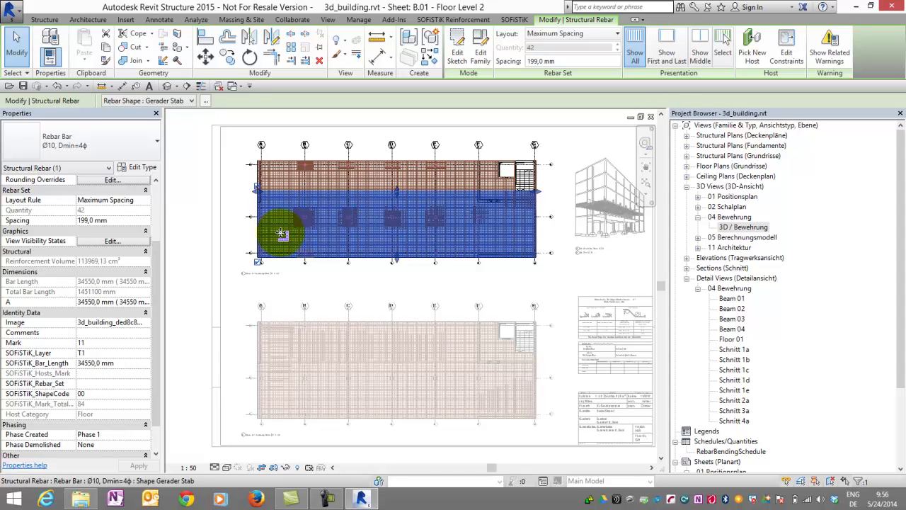
pyautogui.click(444, 21)
# - In Split Rebars, change the minimum lap length to 0,5 m, keeping 12,000 m stock length
pyautogui.click(529, 34)
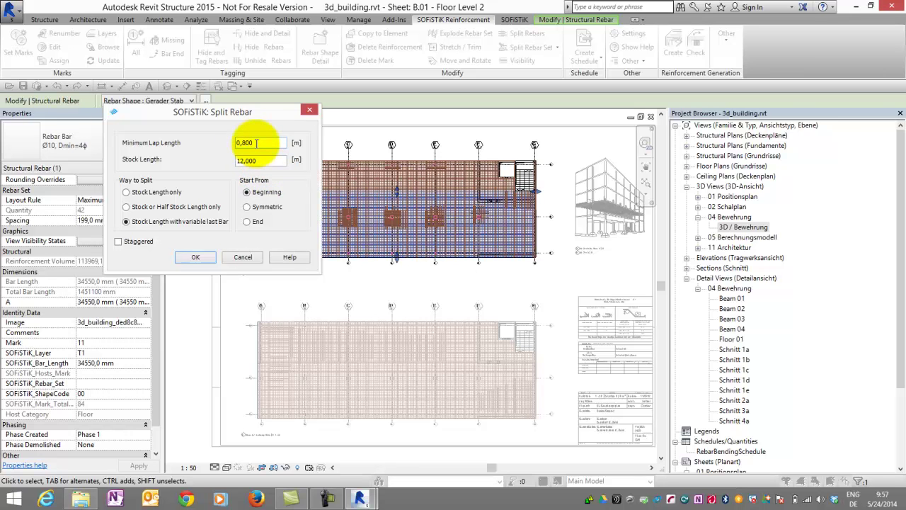
pyautogui.moveTo(255, 143); pyautogui.dragTo(244, 144)
pyautogui.write('5')
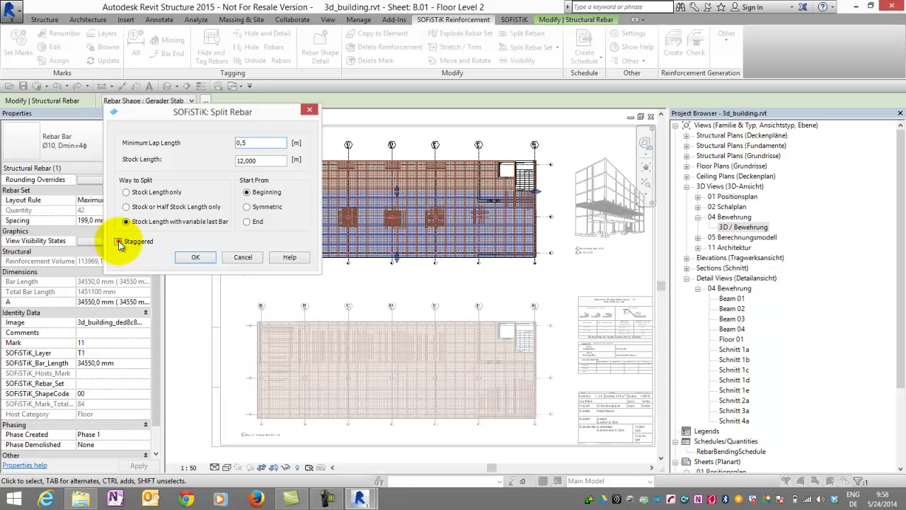
# - Apply the staggered split into 12000 mm bars and select one of the new sets
pyautogui.click(191, 257)
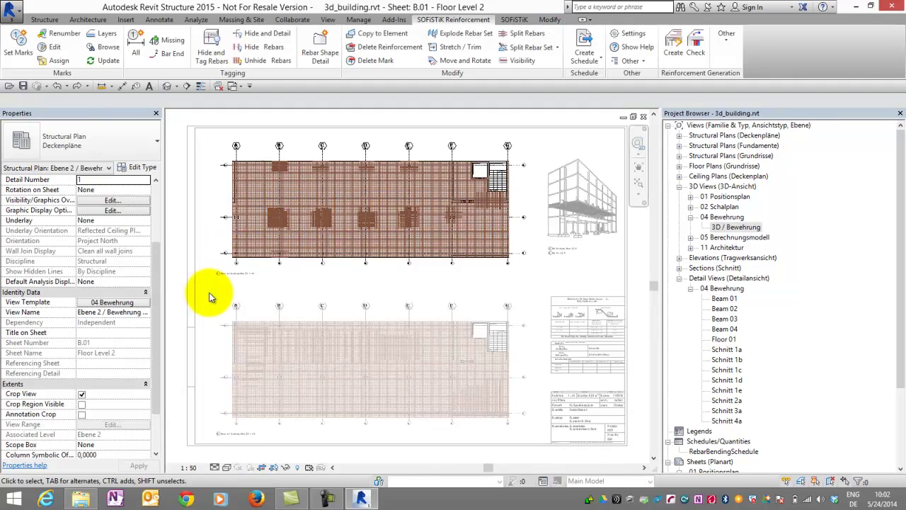
pyautogui.scroll(2, 329, 237)
pyautogui.scroll(3, 329, 241)
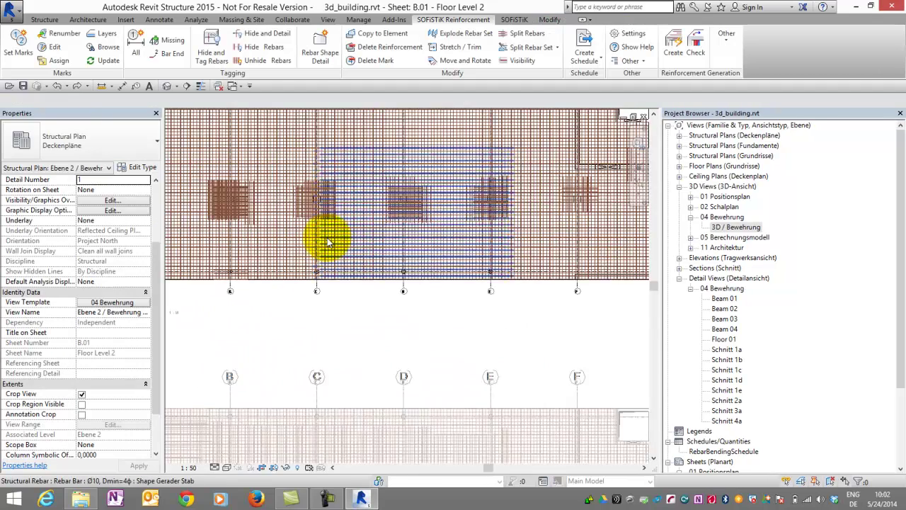
pyautogui.click(329, 242)
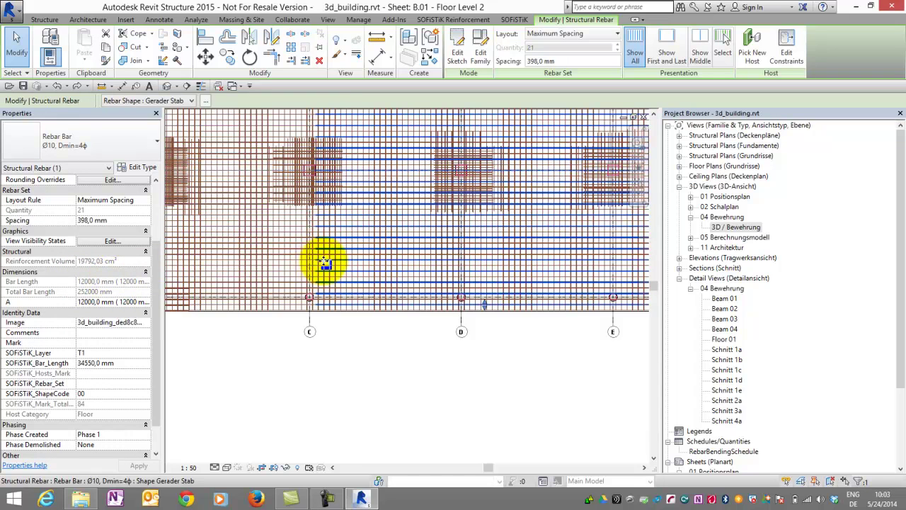
# - Fit the sheet in the view and activate the upper floor plan viewport
pyautogui.scroll(5, 324, 260)
pyautogui.scroll(4, 319, 263)
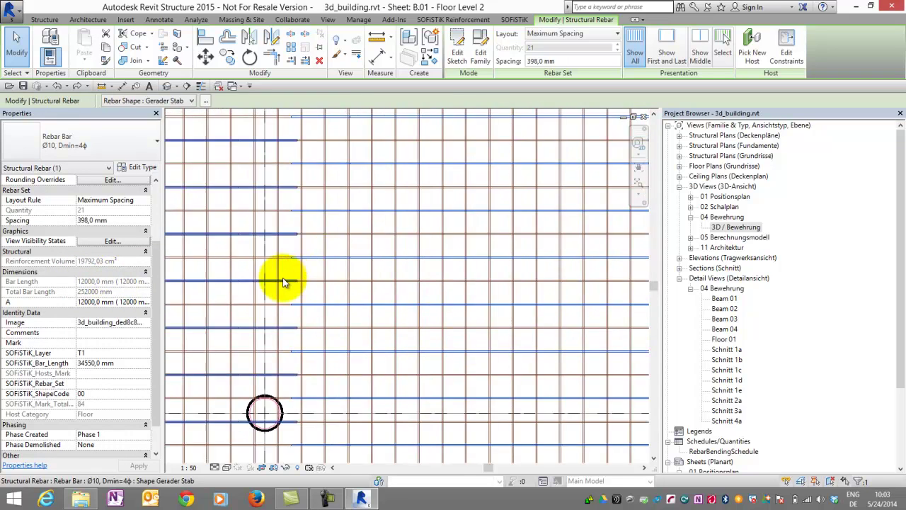
pyautogui.click(638, 183)
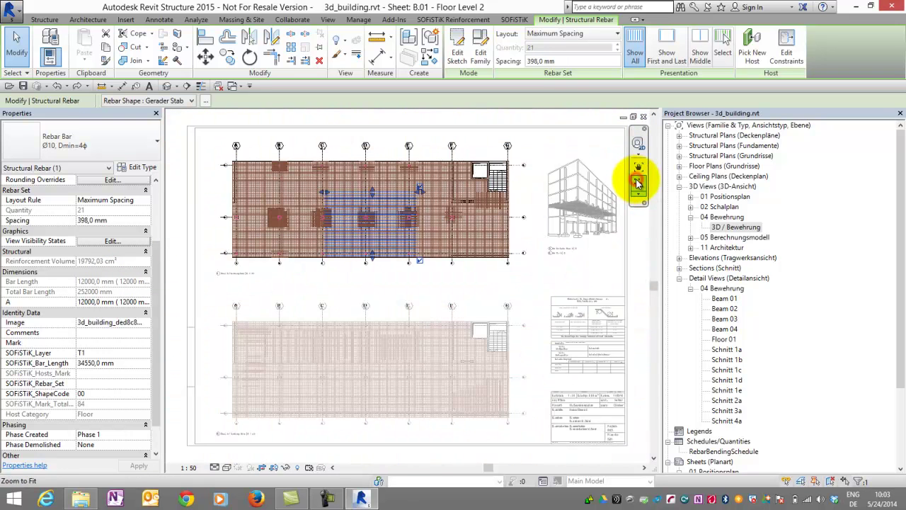
pyautogui.doubleClick(526, 203)
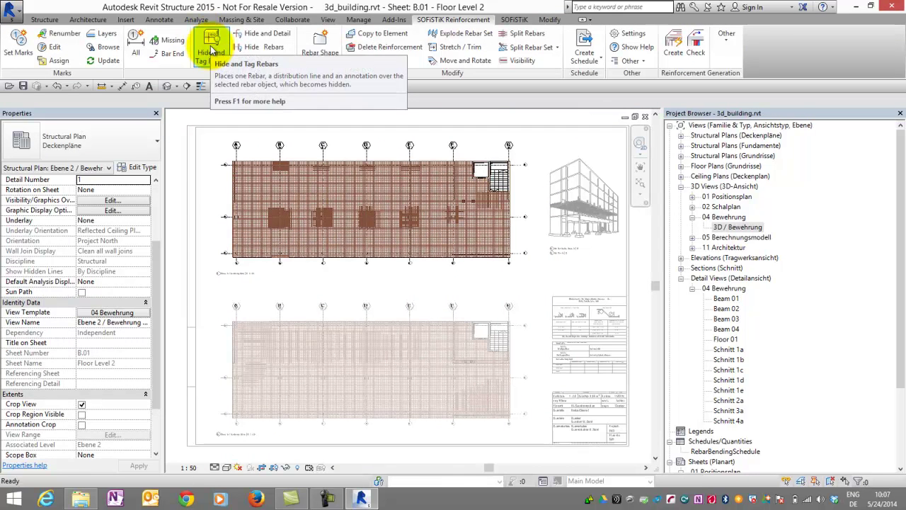
# - Hide and tag all rebar in the upper plan with bar marks like 12, 19, 24, 28
pyautogui.click(207, 39)
pyautogui.moveTo(213, 145); pyautogui.dragTo(553, 274)
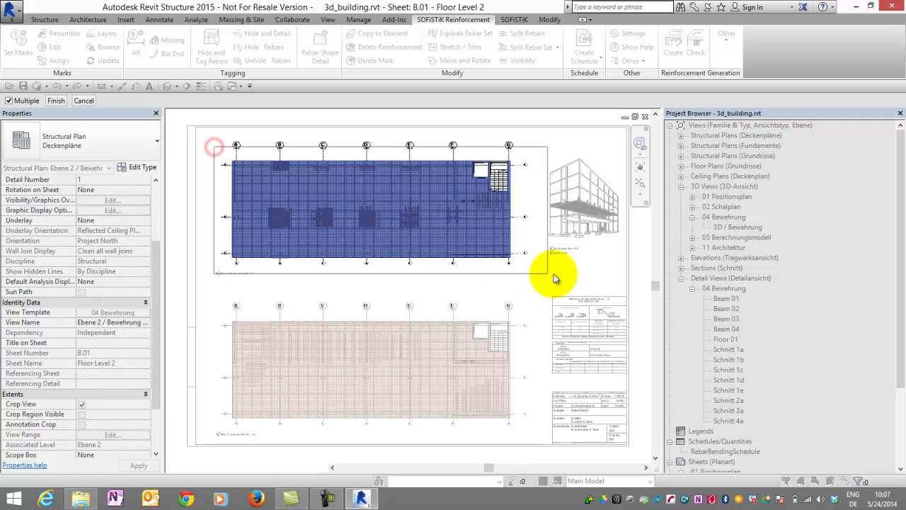
pyautogui.click(56, 102)
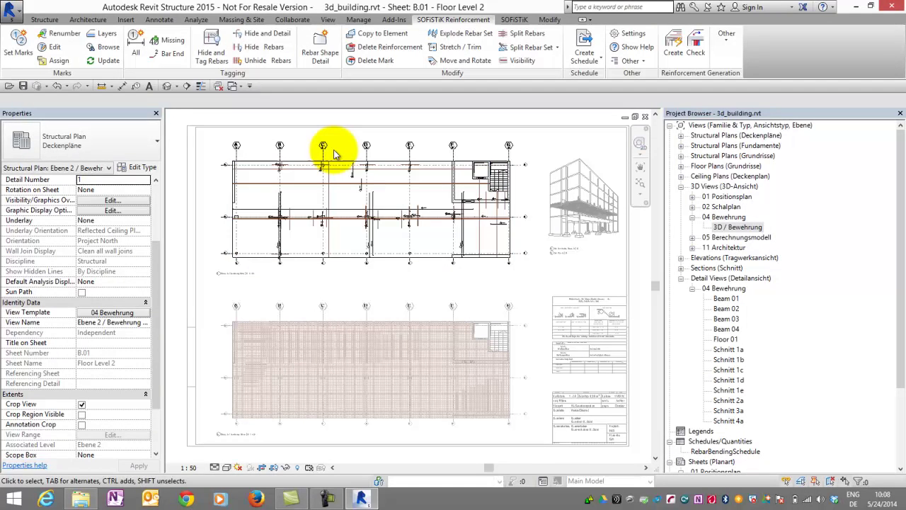
pyautogui.scroll(3, 423, 201)
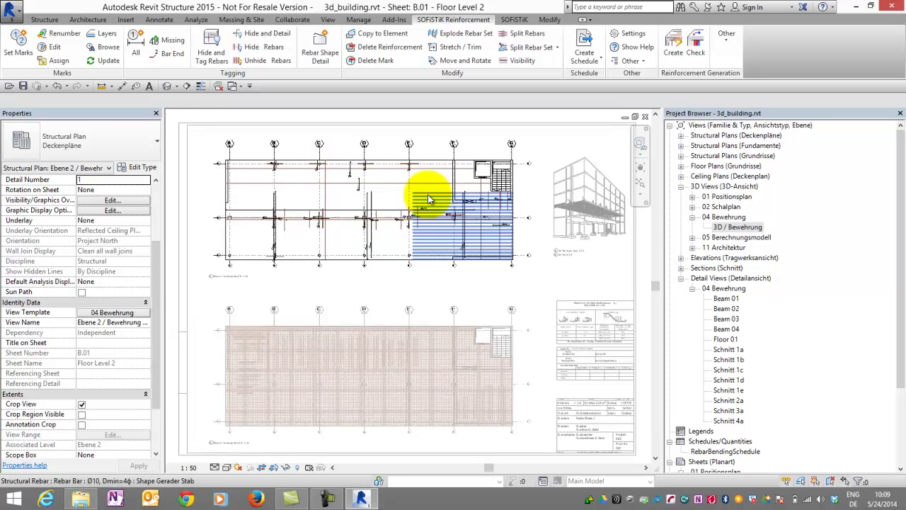
pyautogui.scroll(5, 419, 206)
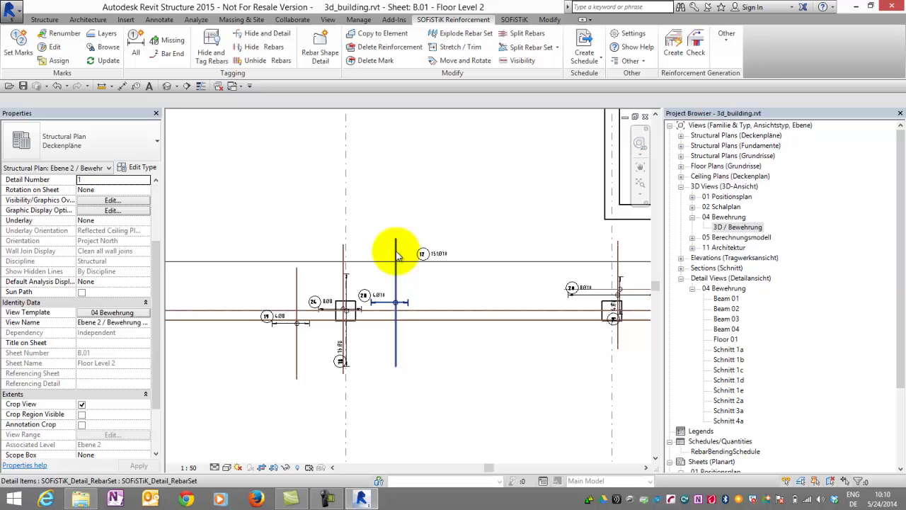
# - In SOFiSTiK Settings' Rebar tab, enable 'Adjust hide and tag symbol according to rebar layer'
pyautogui.click(632, 36)
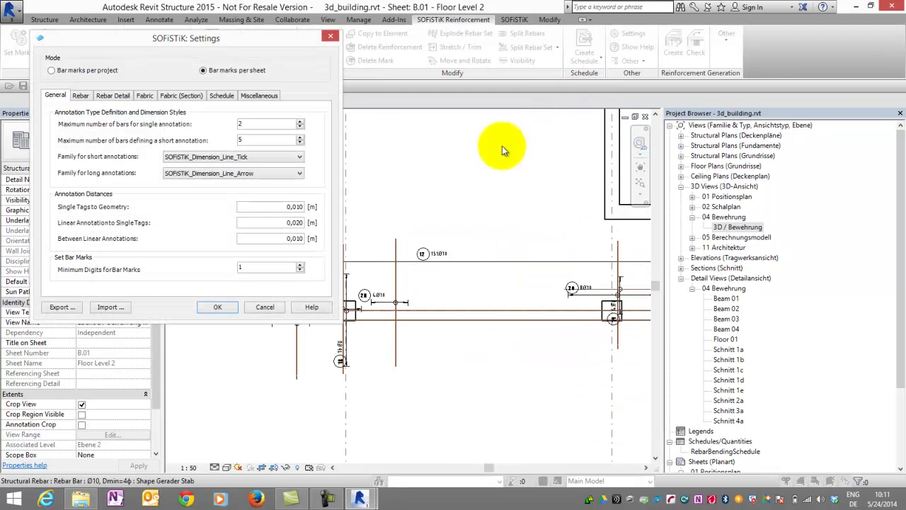
pyautogui.click(80, 95)
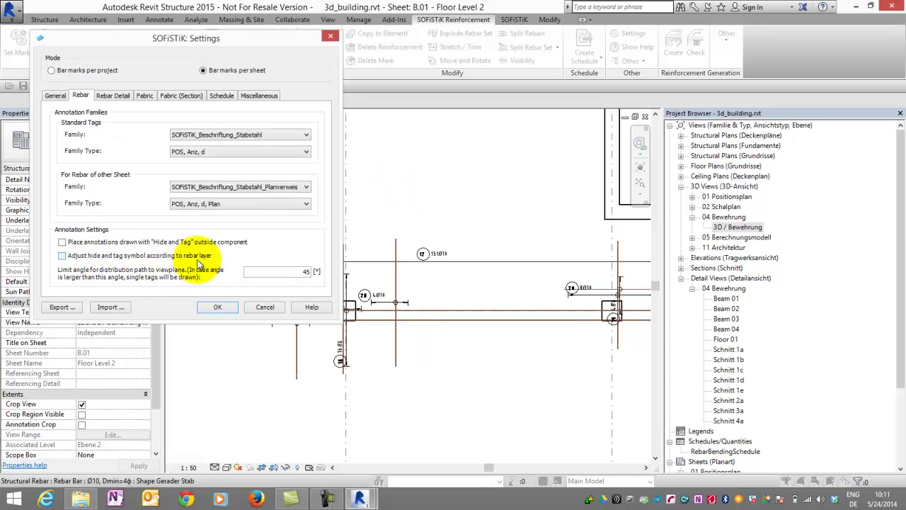
pyautogui.click(63, 256)
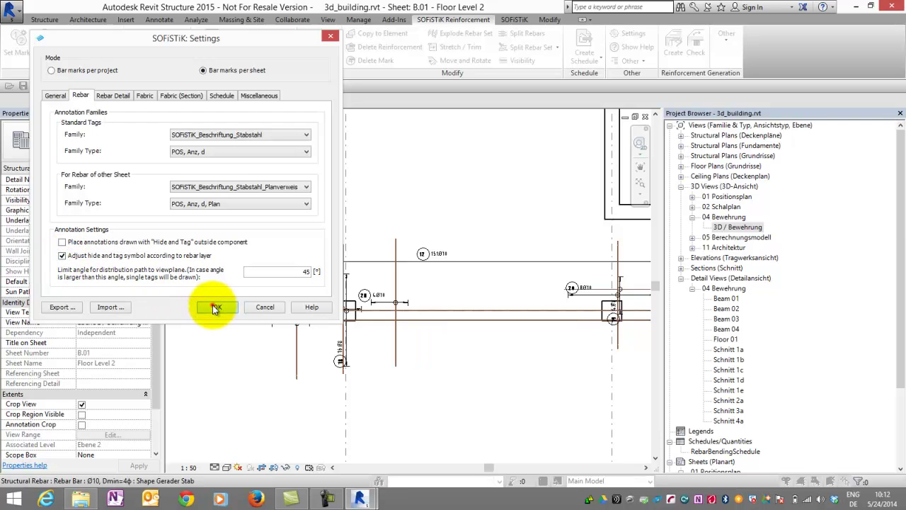
pyautogui.click(218, 306)
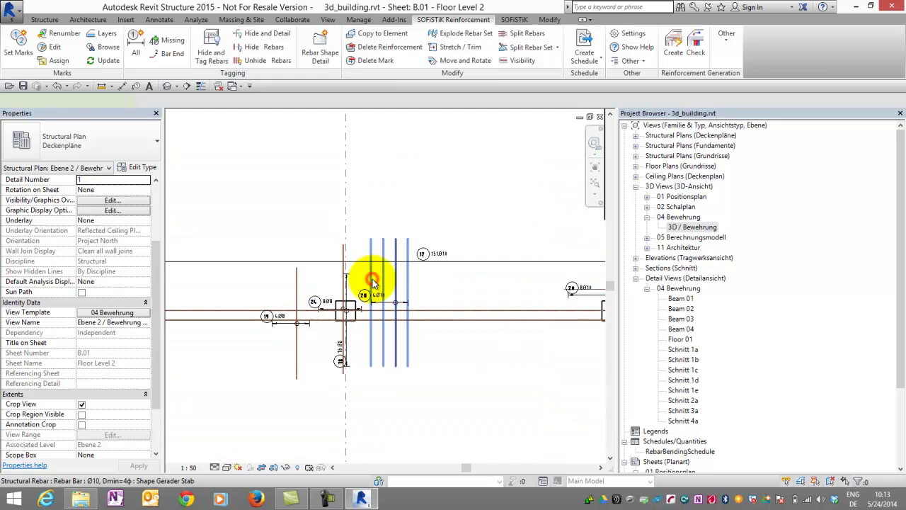
# - Select the rebar set near tag 28 and show its hidden bars again
pyautogui.click(372, 279)
pyautogui.click(432, 19)
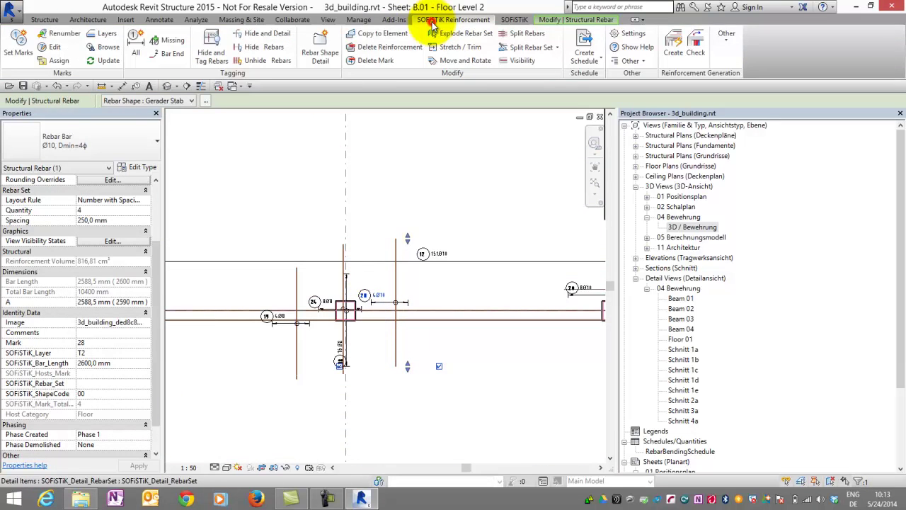
pyautogui.click(262, 58)
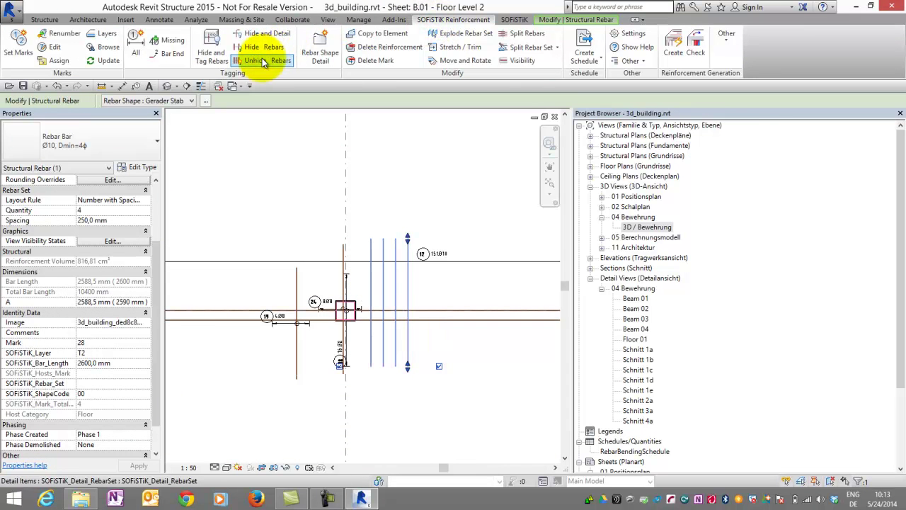
# - Re-apply hide-and-tag to the set's bars, then clear the selection
pyautogui.click(212, 44)
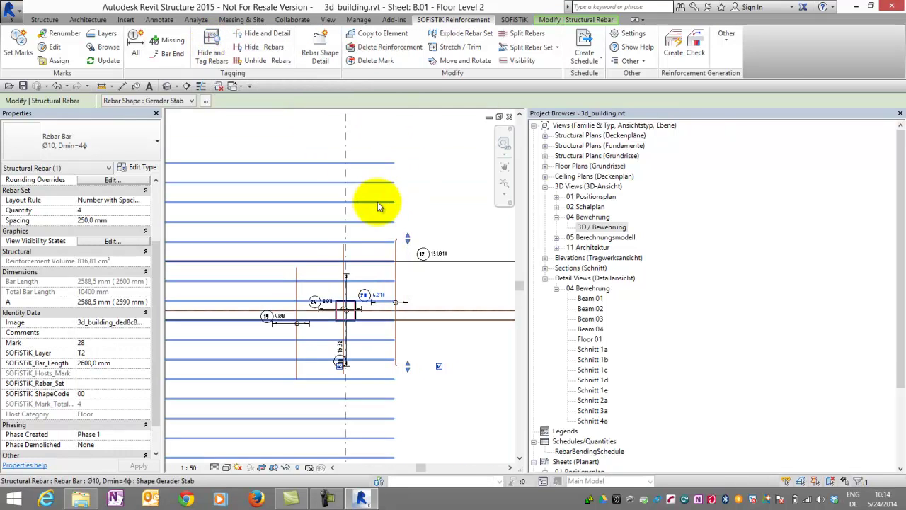
pyautogui.click(380, 204)
pyautogui.scroll(5, 439, 251)
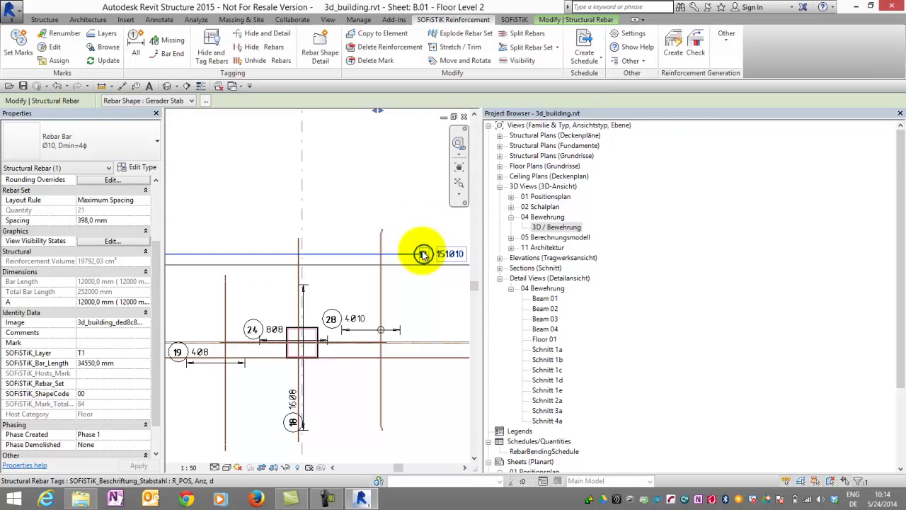
pyautogui.scroll(1, 422, 250)
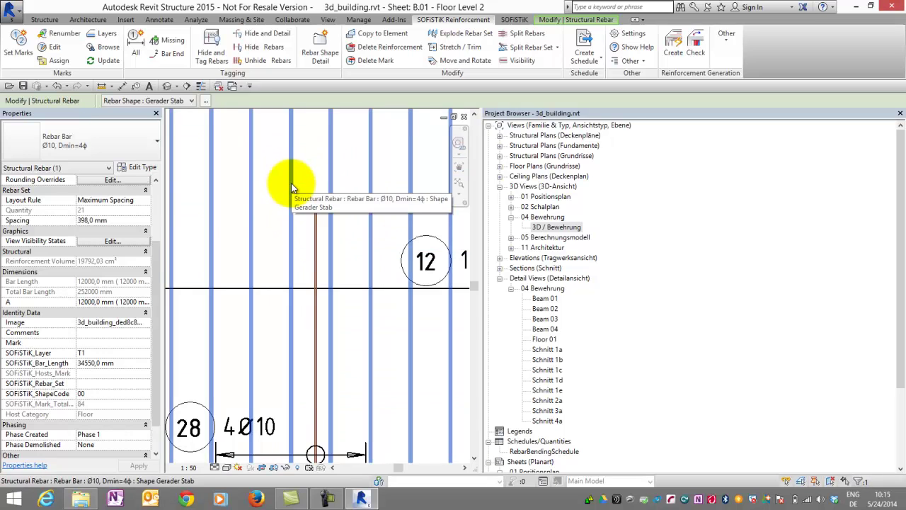
pyautogui.press('Escape')
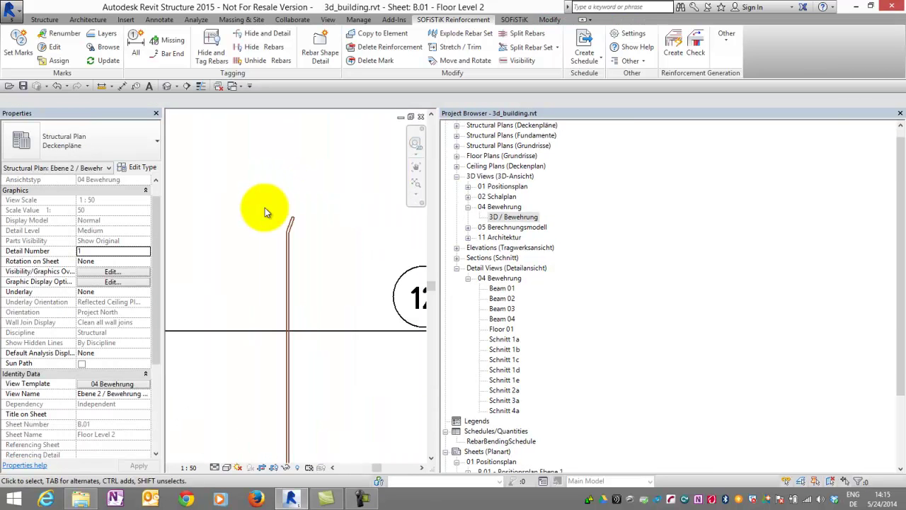
# - Add a SOFiSTiK Bar End mark to the vertical rebar set beside mark 12
pyautogui.click(289, 239)
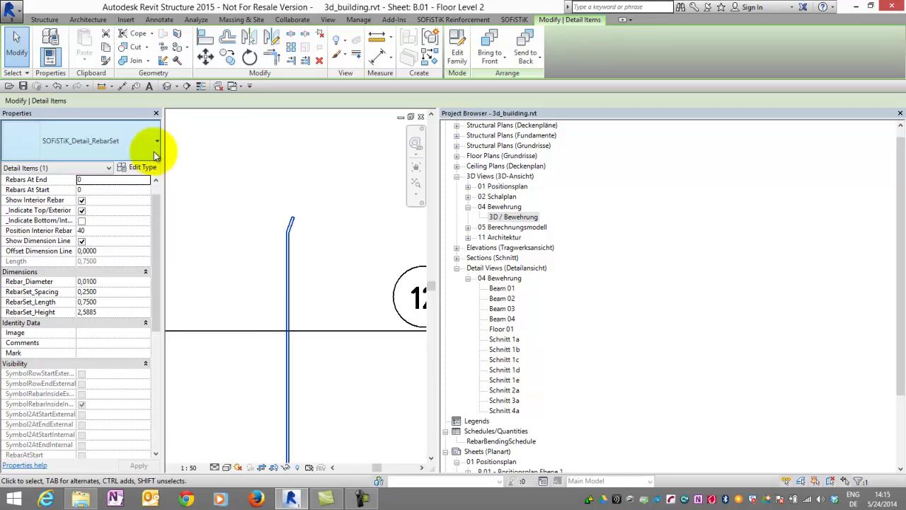
pyautogui.moveTo(439, 250); pyautogui.dragTo(652, 273)
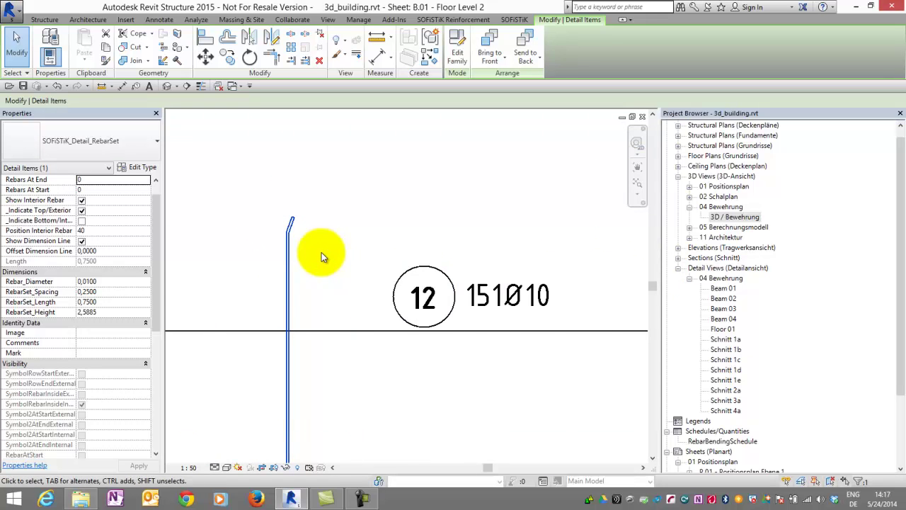
pyautogui.click(454, 19)
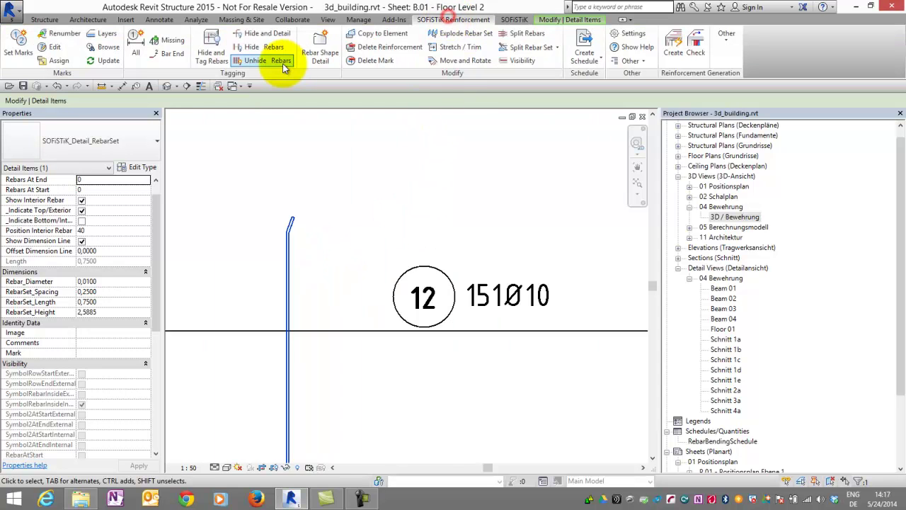
pyautogui.click(172, 54)
pyautogui.moveTo(893, 307); pyautogui.dragTo(901, 376)
# - Open sheet B.02 - T-Beam, activate the beam viewport and place bar-end mark 11 on a top bar
pyautogui.click(722, 411)
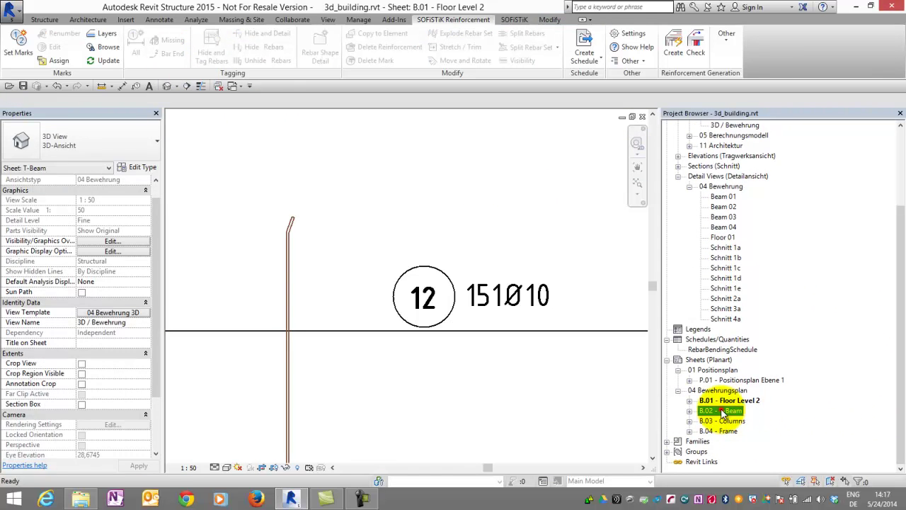
pyautogui.doubleClick(707, 411)
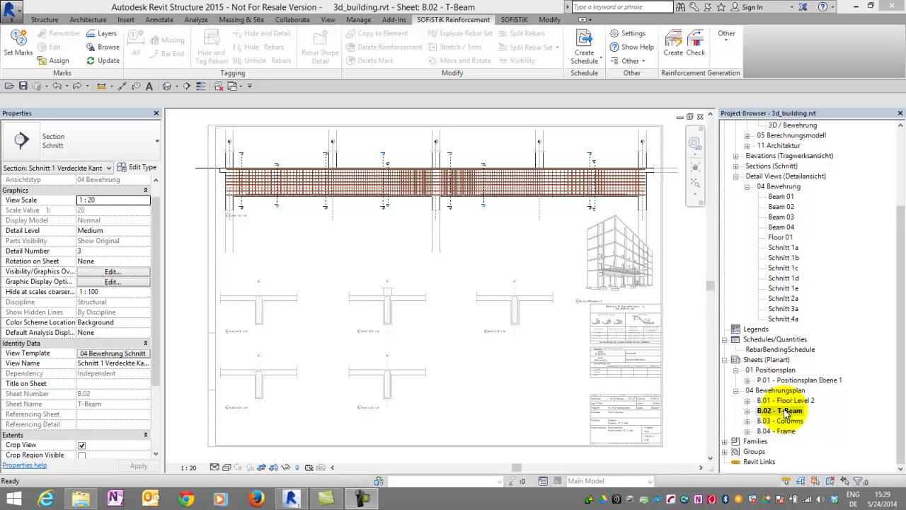
pyautogui.doubleClick(469, 142)
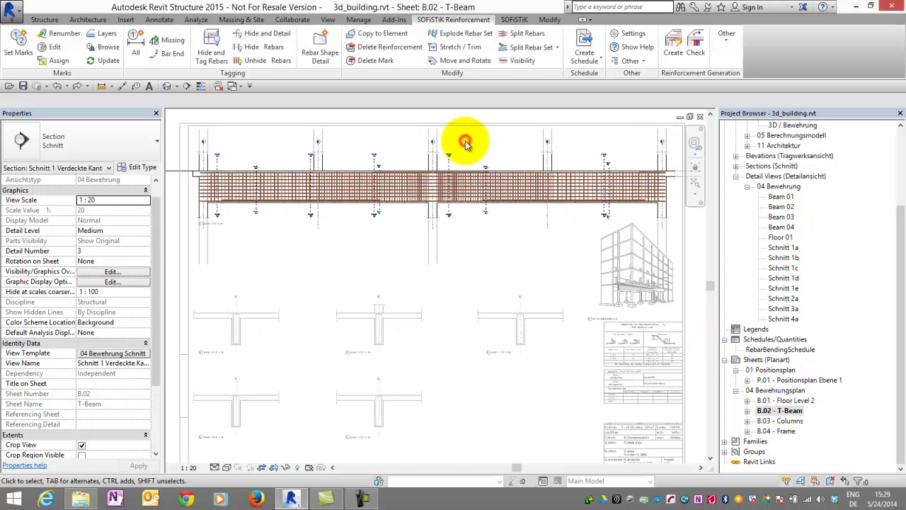
pyautogui.click(172, 52)
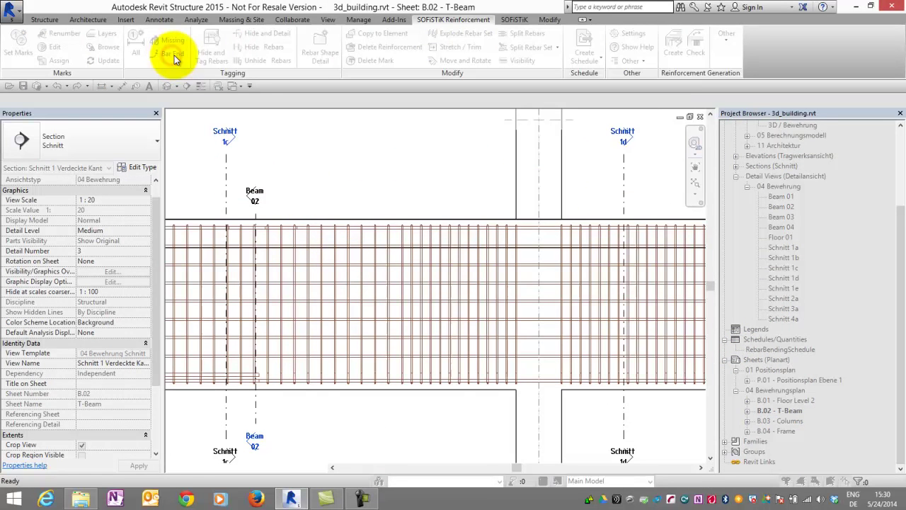
pyautogui.click(322, 230)
pyautogui.scroll(2, 294, 219)
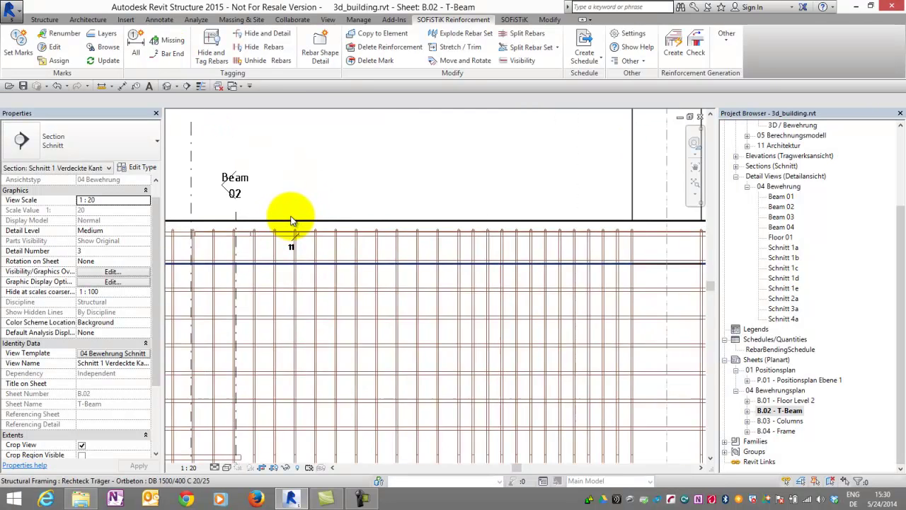
pyautogui.scroll(5, 291, 220)
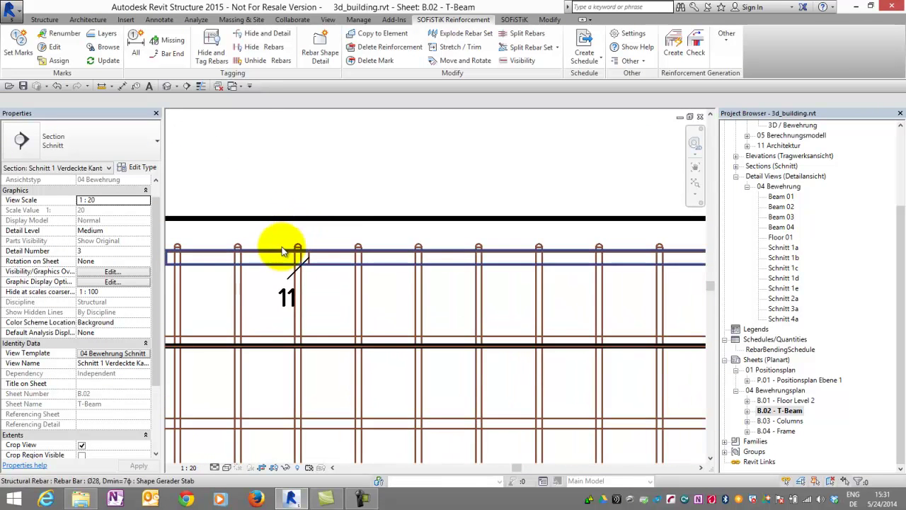
# - Flip mark 11 above the bar, set Slash Length 0,0060, swap the slash for an arrow
pyautogui.click(283, 295)
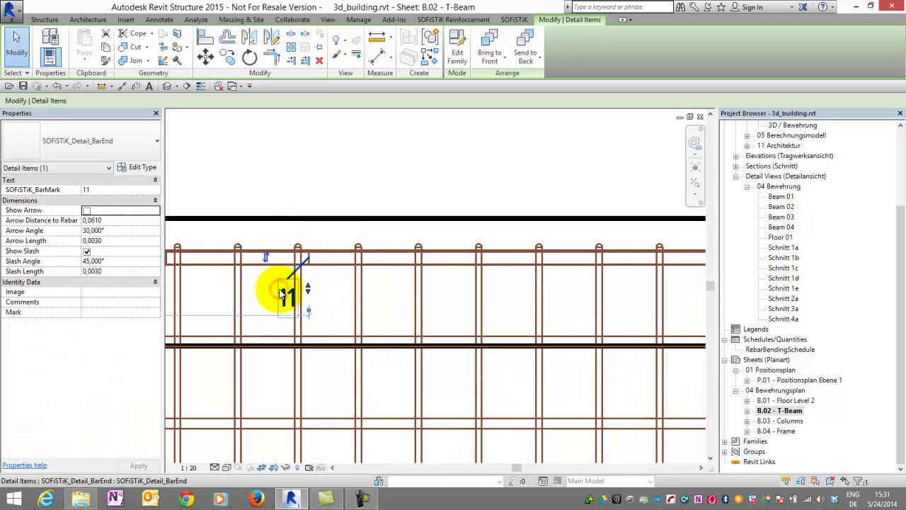
pyautogui.click(268, 258)
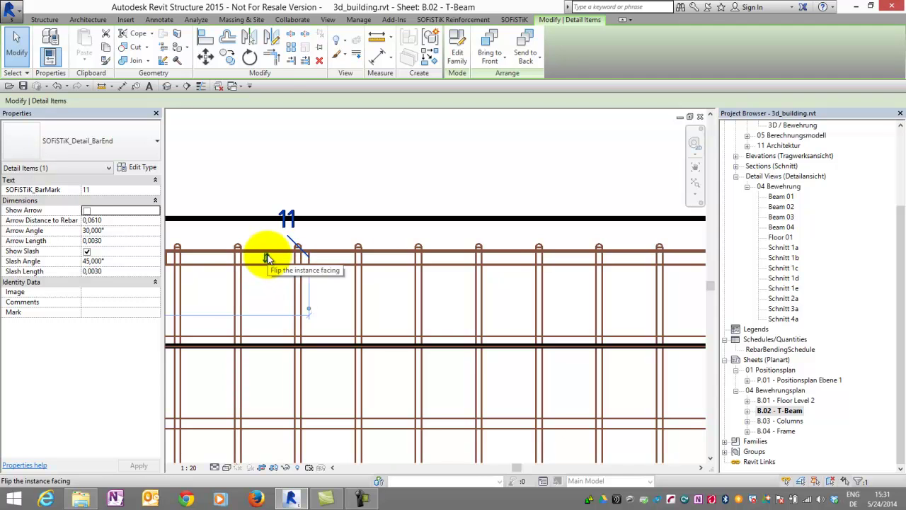
pyautogui.scroll(3, 251, 234)
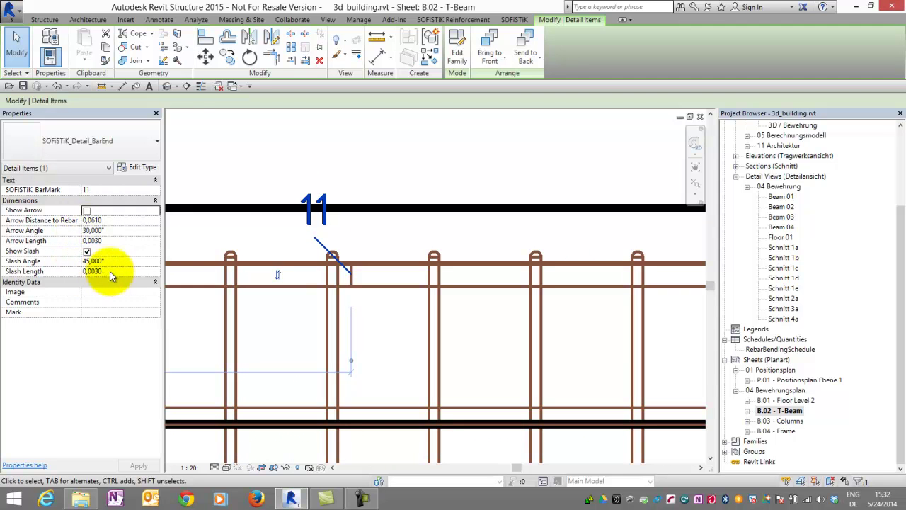
pyautogui.moveTo(107, 271); pyautogui.dragTo(95, 272)
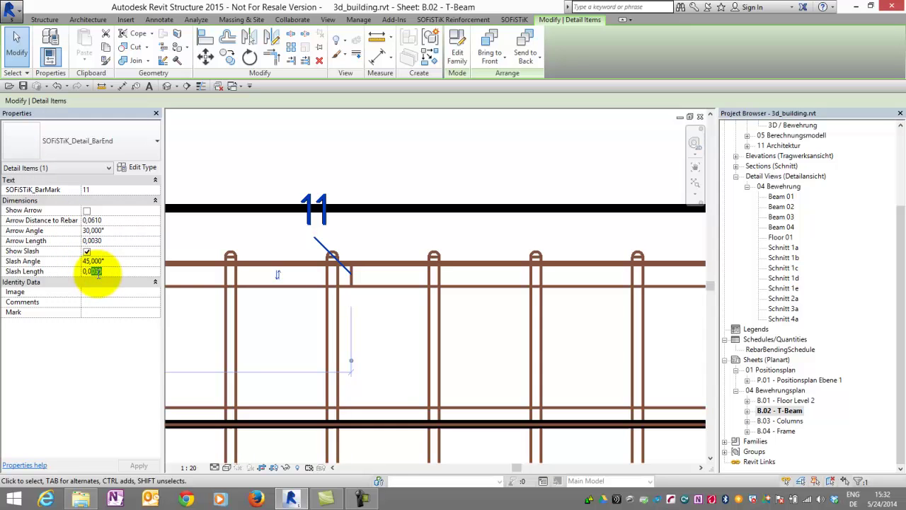
pyautogui.write('6')
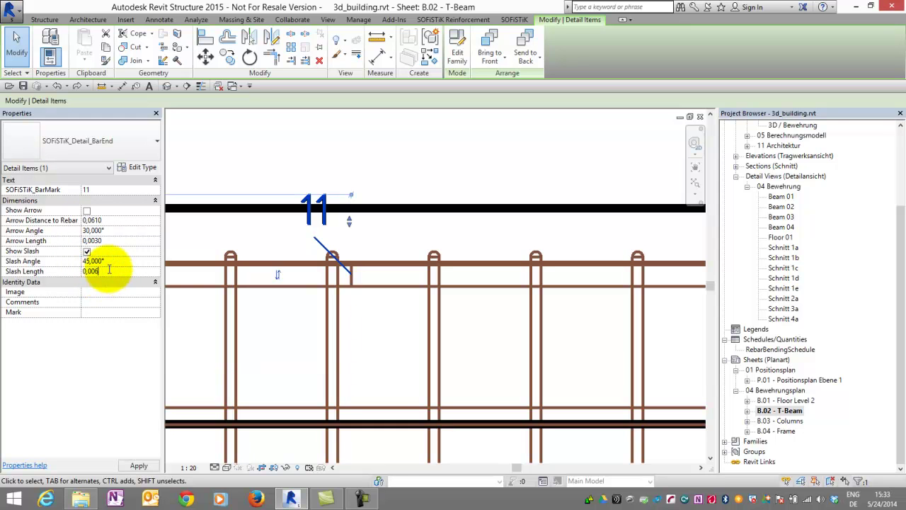
pyautogui.click(139, 465)
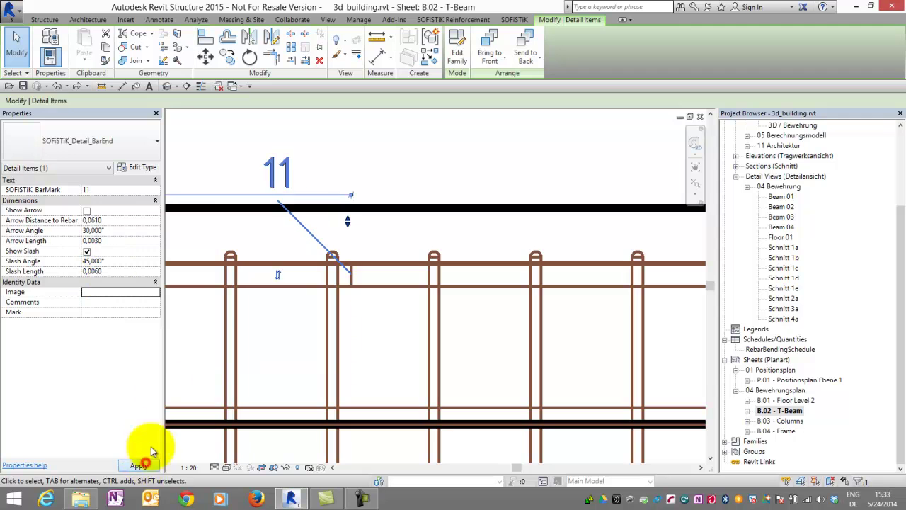
pyautogui.click(86, 251)
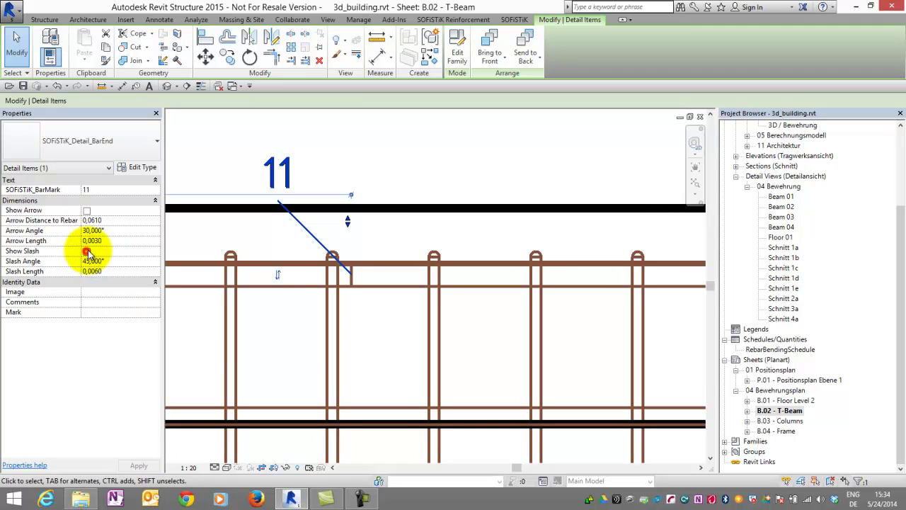
pyautogui.click(86, 211)
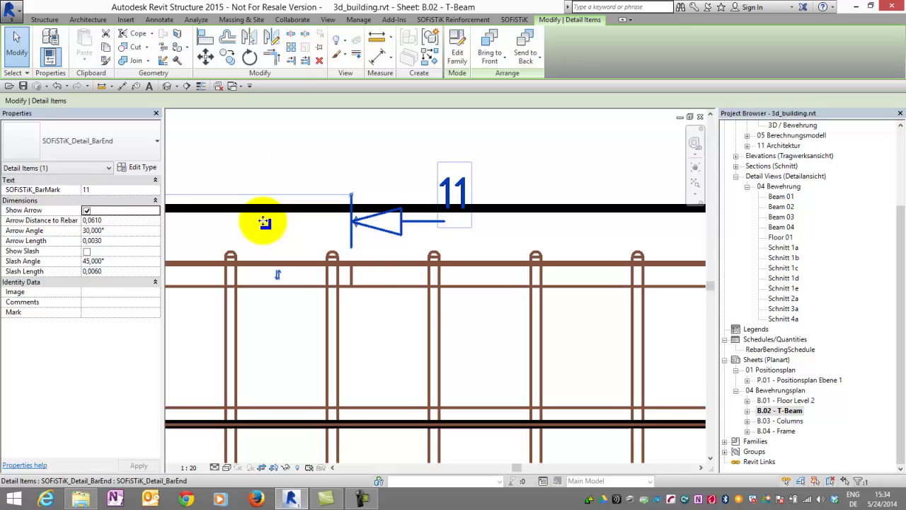
pyautogui.moveTo(264, 223); pyautogui.dragTo(356, 152)
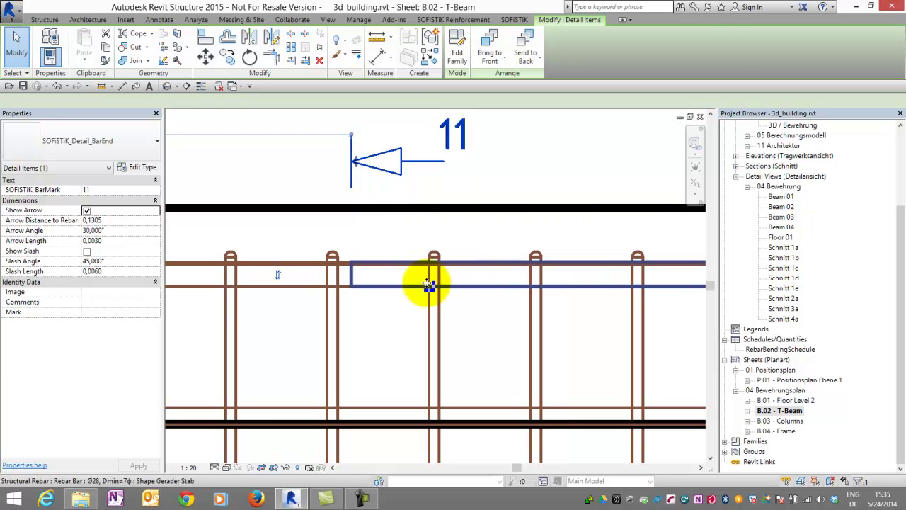
# - Shift the top rebar to the right and move the arrow and 11 label left
pyautogui.click(363, 278)
pyautogui.moveTo(362, 278); pyautogui.dragTo(461, 278)
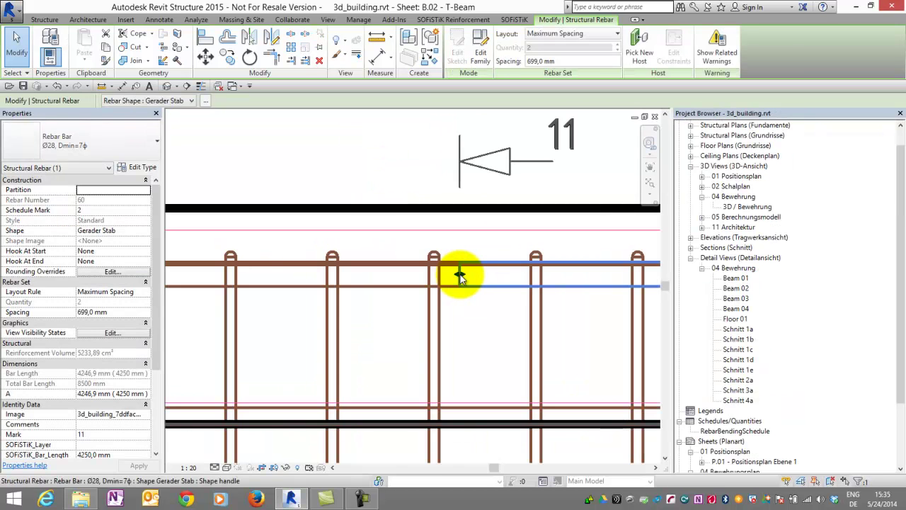
pyautogui.click(503, 179)
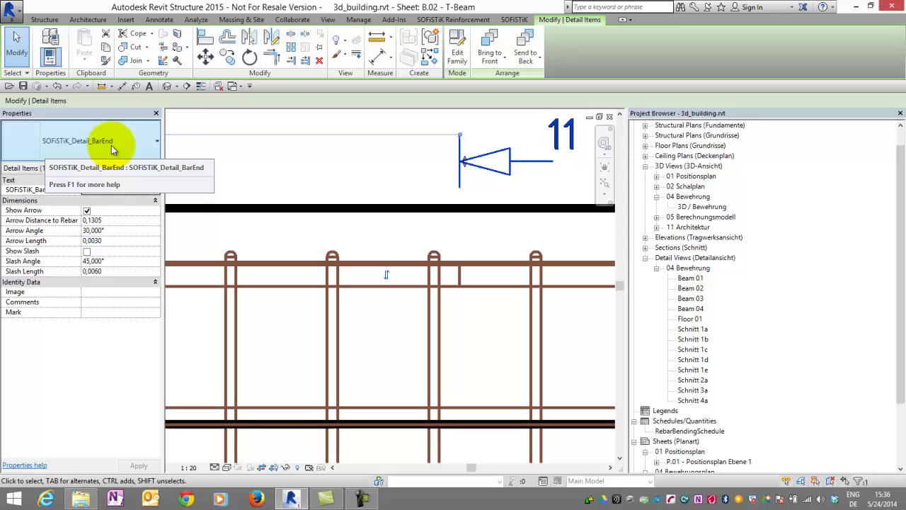
pyautogui.moveTo(503, 161); pyautogui.dragTo(394, 162)
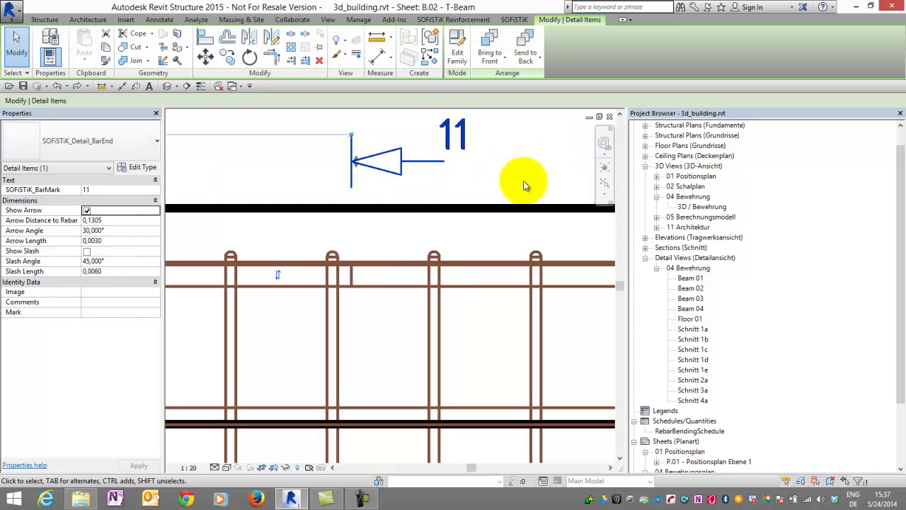
# - Change SOFiSTiK Schedule settings' bar shape standard to BS 8666:2005 and close Settings
pyautogui.click(603, 184)
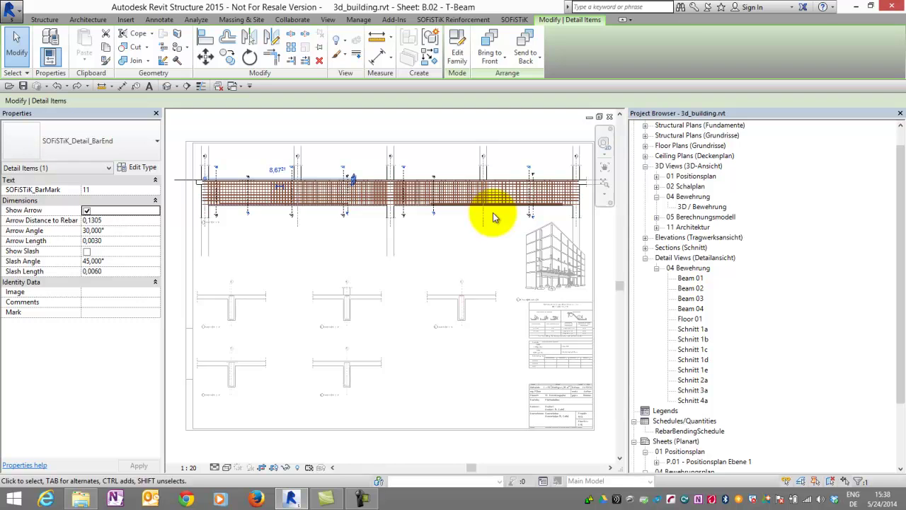
pyautogui.click(457, 19)
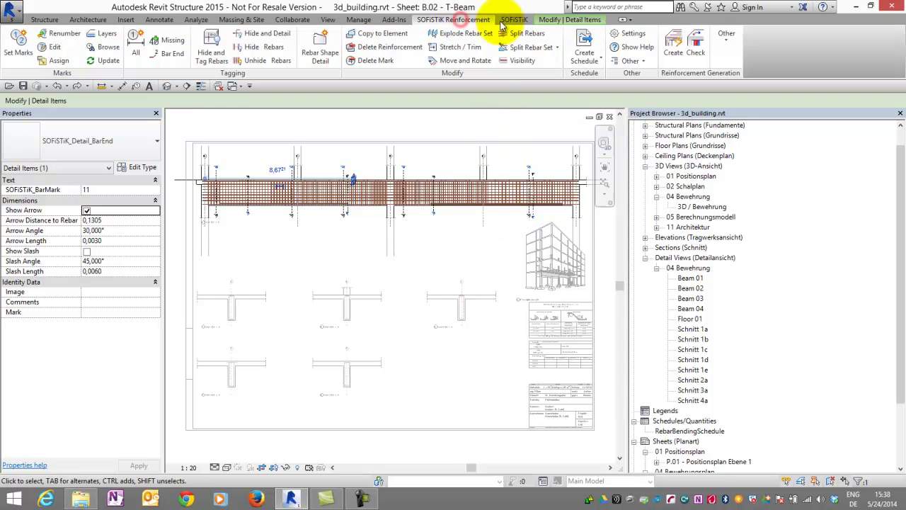
pyautogui.click(632, 33)
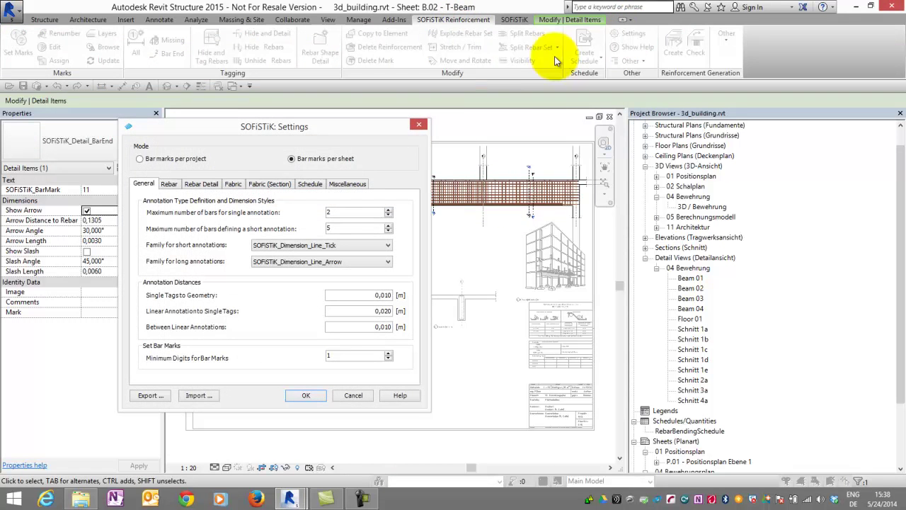
pyautogui.click(310, 184)
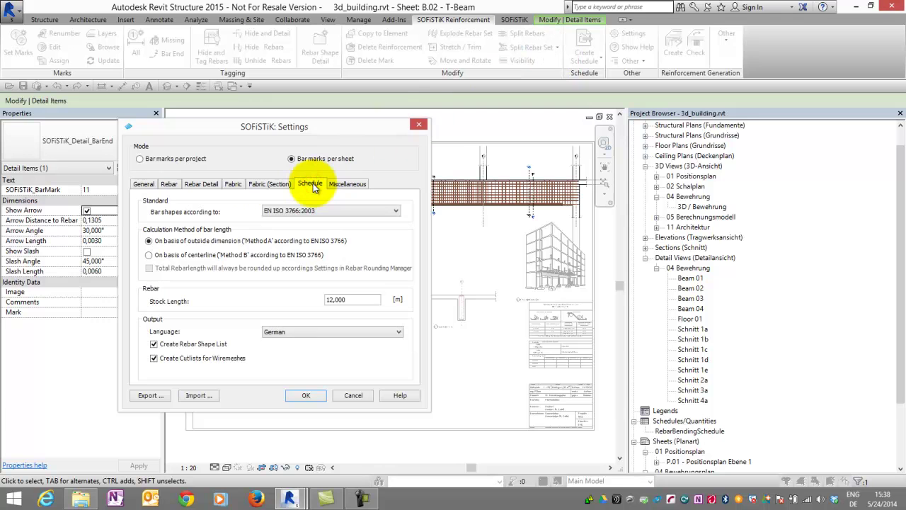
pyautogui.click(301, 211)
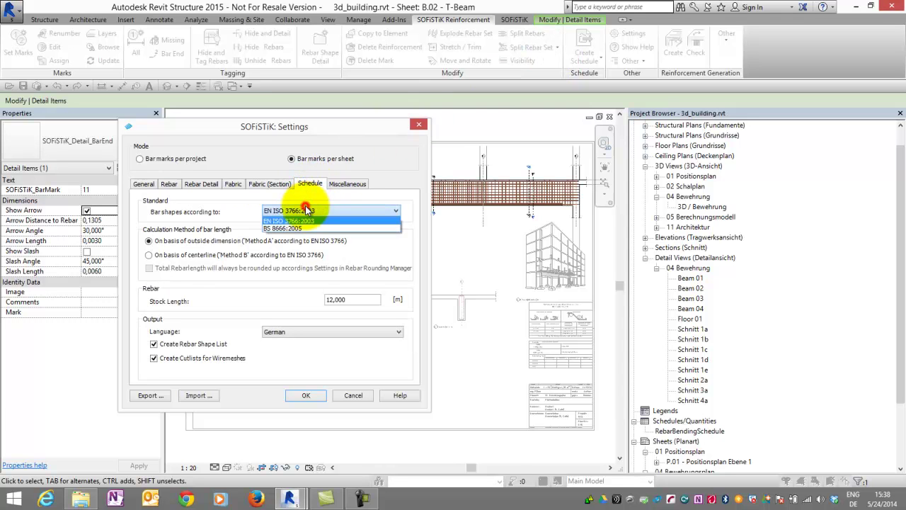
pyautogui.click(302, 229)
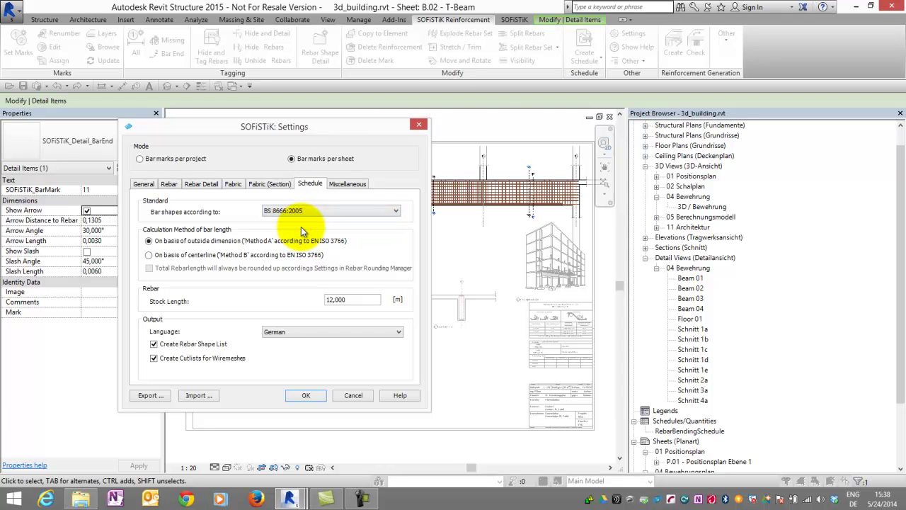
pyautogui.click(418, 125)
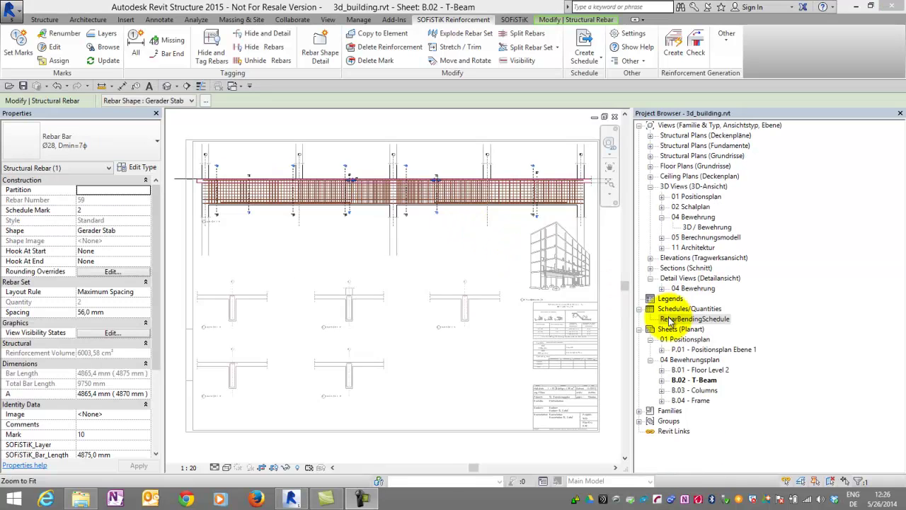
# - Open the RebarBendingSchedule and widen the view to reveal columns K and L
pyautogui.doubleClick(678, 320)
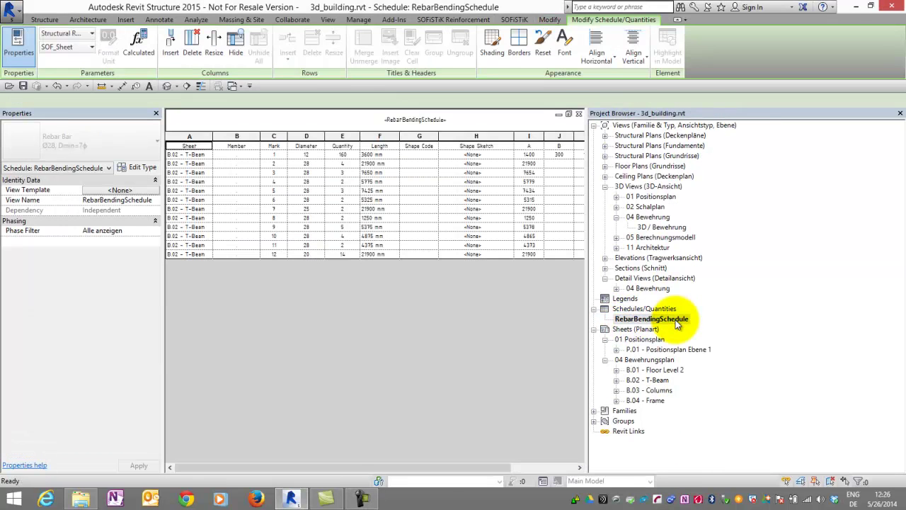
pyautogui.moveTo(592, 311); pyautogui.dragTo(635, 318)
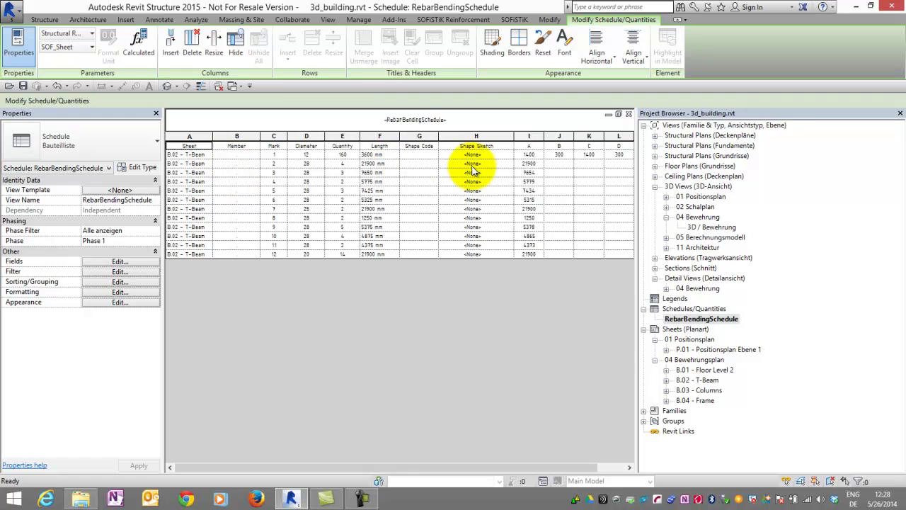
# - Return to sheet B.02 - T-Beam and place RebarBendingSchedule below the section details
pyautogui.click(237, 87)
pyautogui.click(258, 99)
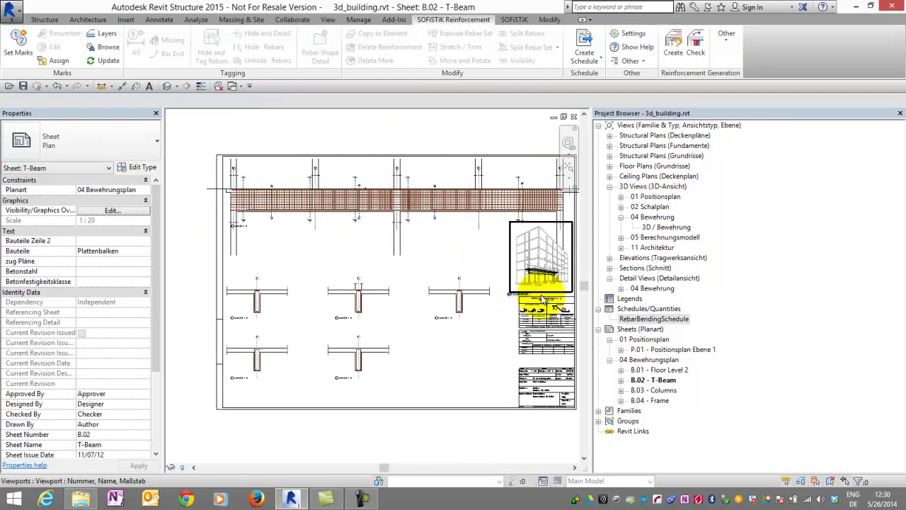
pyautogui.moveTo(640, 319); pyautogui.dragTo(440, 345)
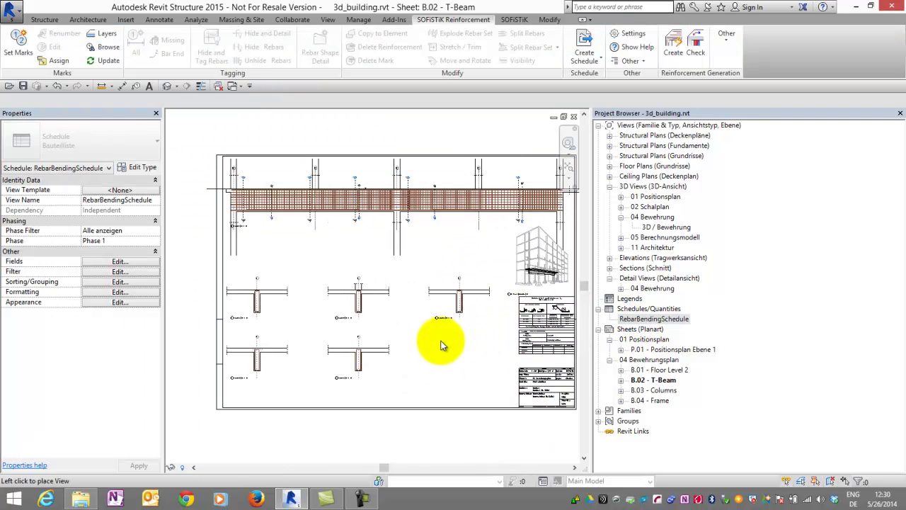
pyautogui.click(456, 347)
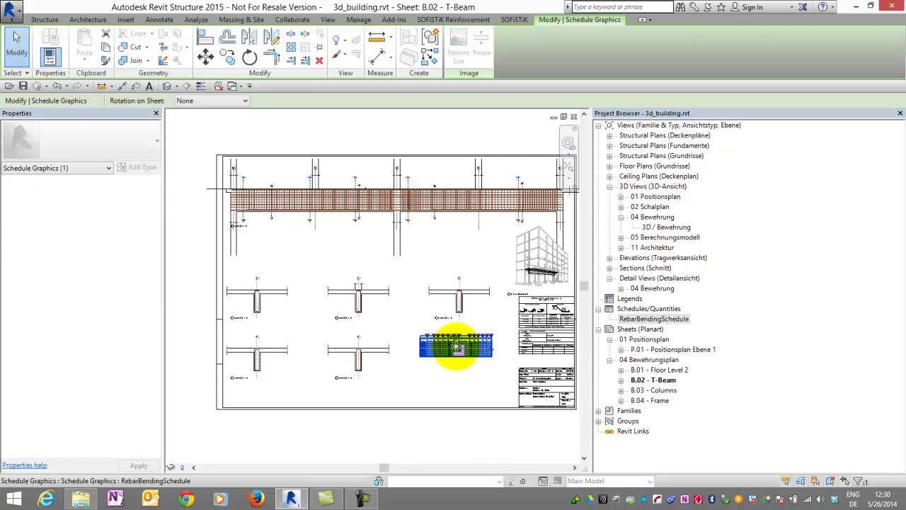
pyautogui.press('Escape')
pyautogui.scroll(5, 471, 358)
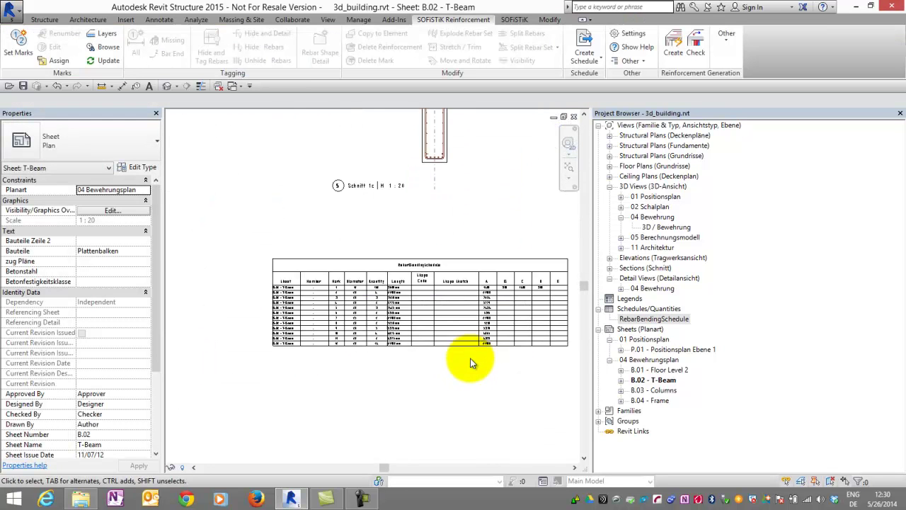
pyautogui.scroll(3, 558, 355)
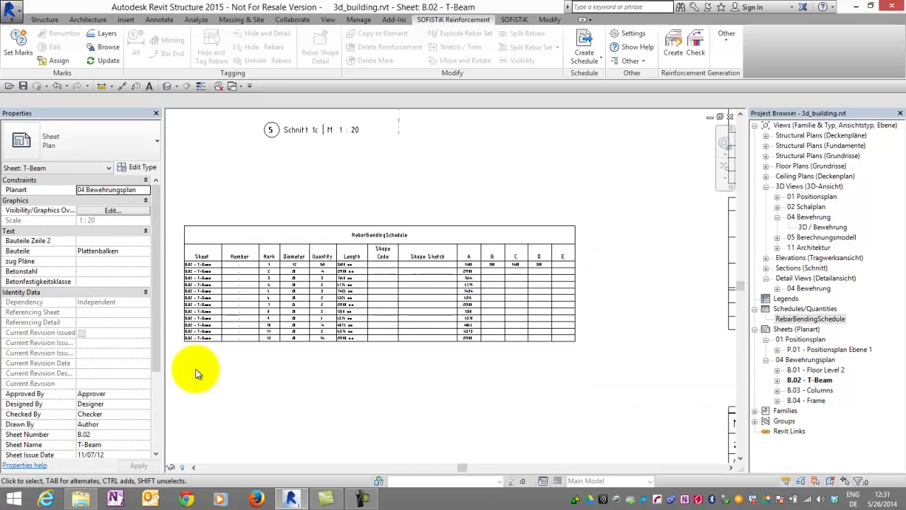
pyautogui.scroll(2, 195, 369)
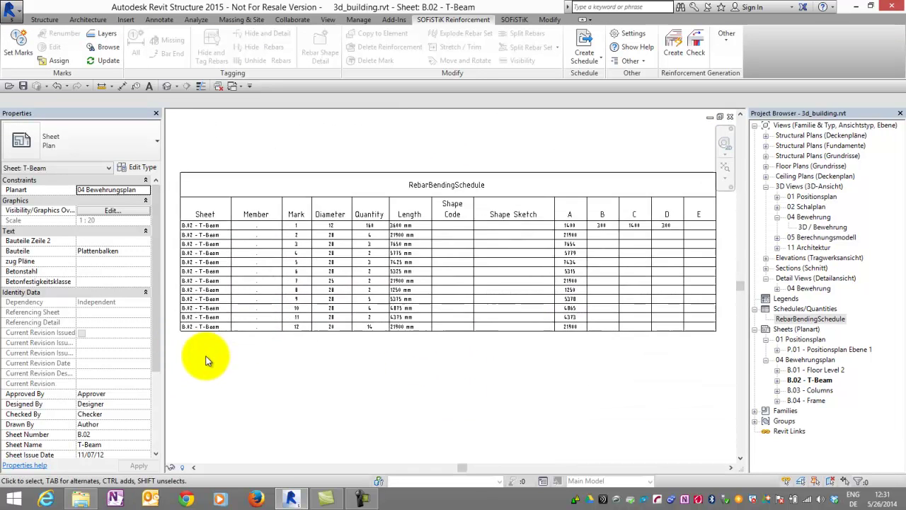
# - Run SOFiSTiK Update to fill the schedule with shape codes and shape sketches
pyautogui.click(105, 61)
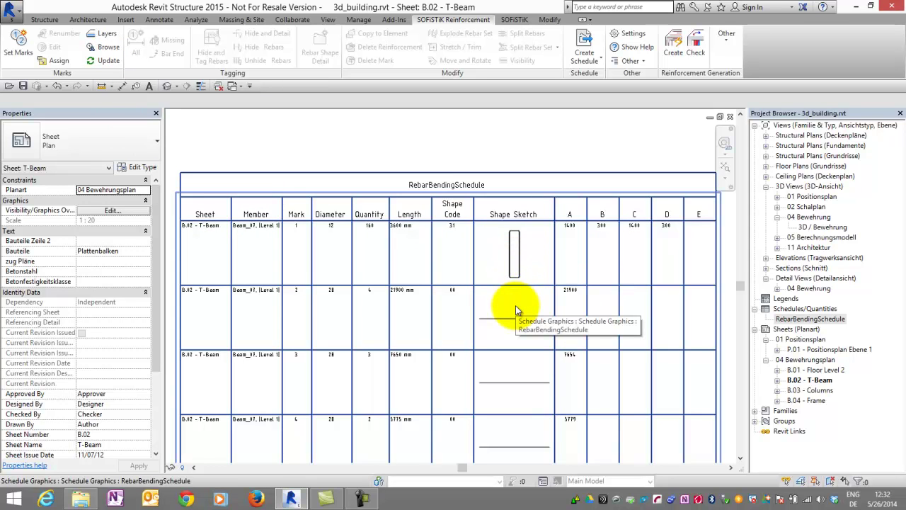
pyautogui.click(421, 139)
pyautogui.scroll(-2, 420, 139)
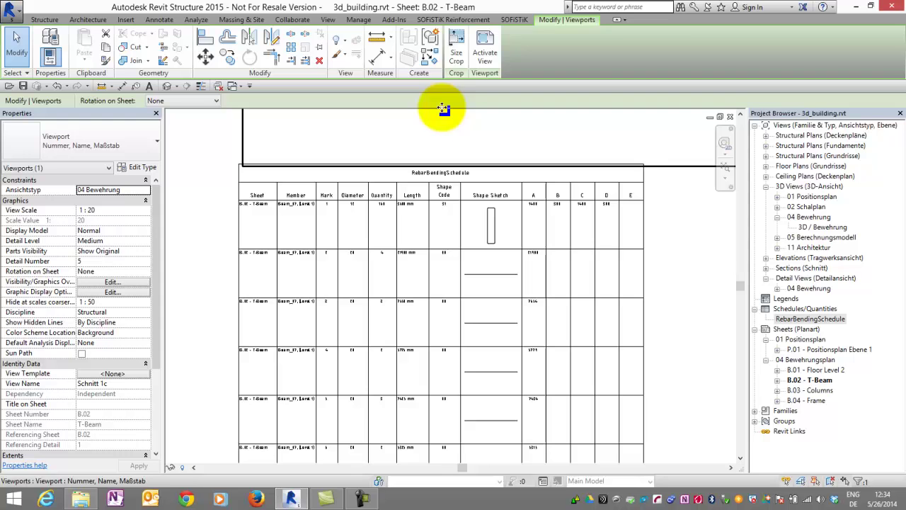
# - Create the B.02 bar schedule export, close the report, and open the project folder
pyautogui.click(454, 20)
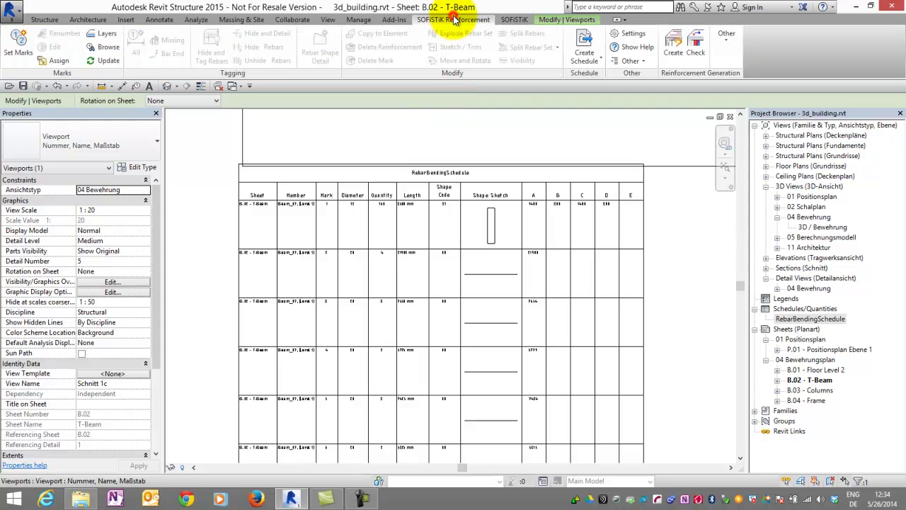
pyautogui.click(585, 41)
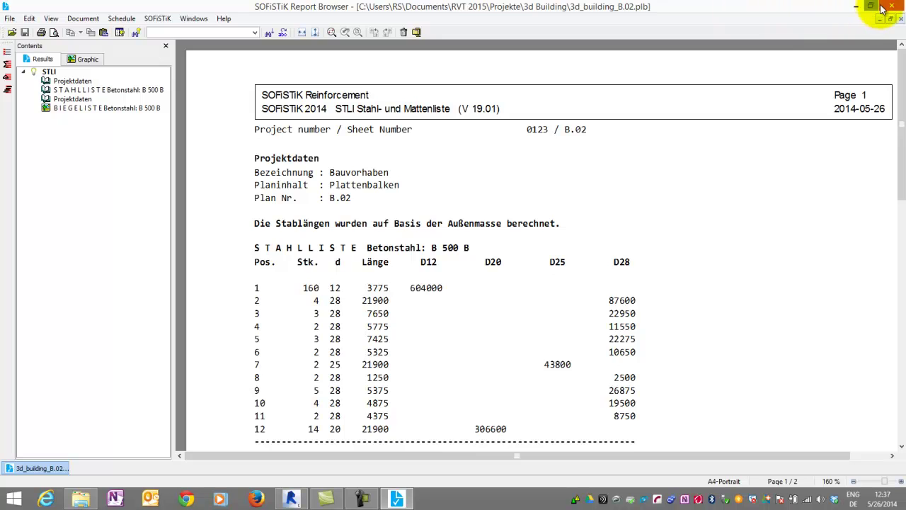
pyautogui.click(884, 7)
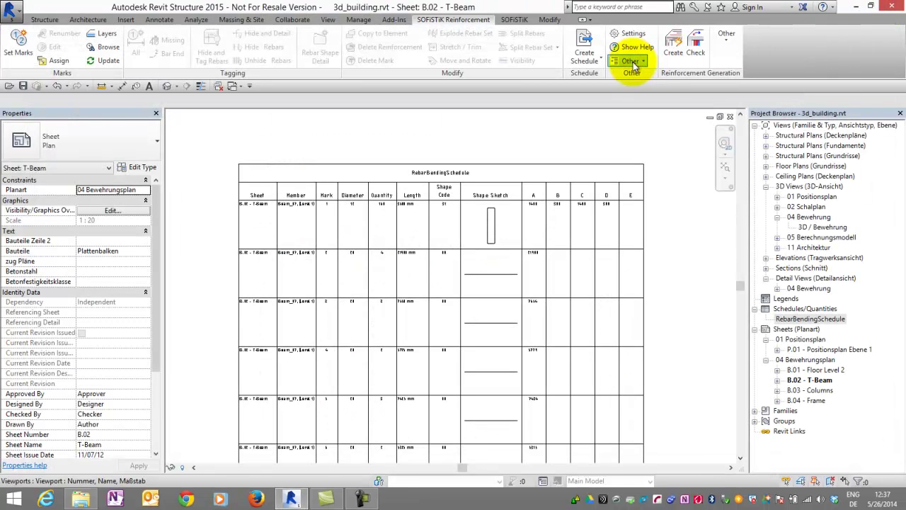
pyautogui.click(634, 62)
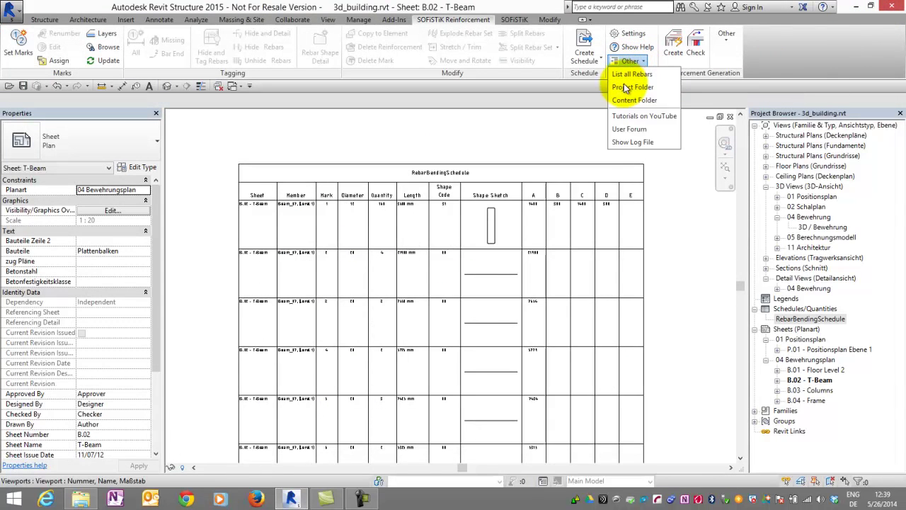
pyautogui.click(625, 88)
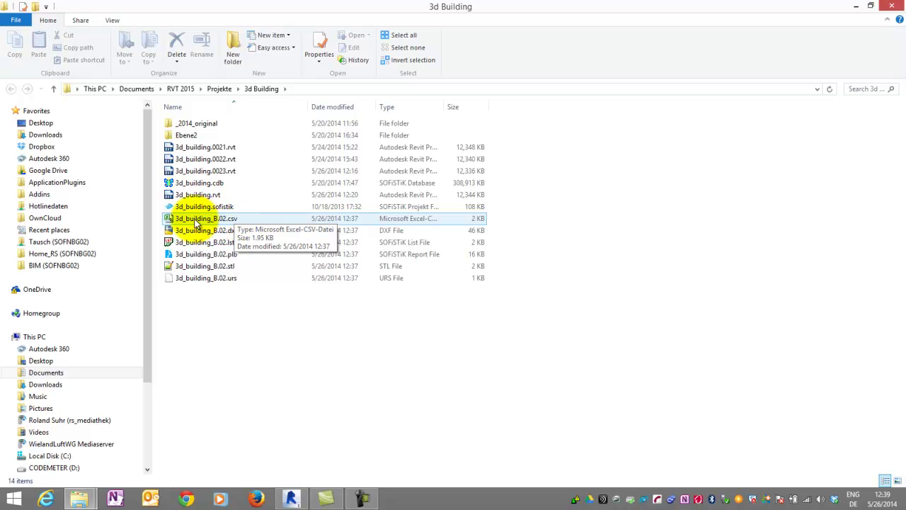
# - Open 3d_building_B.02.csv from the 3d Building folder in Excel
pyautogui.doubleClick(196, 221)
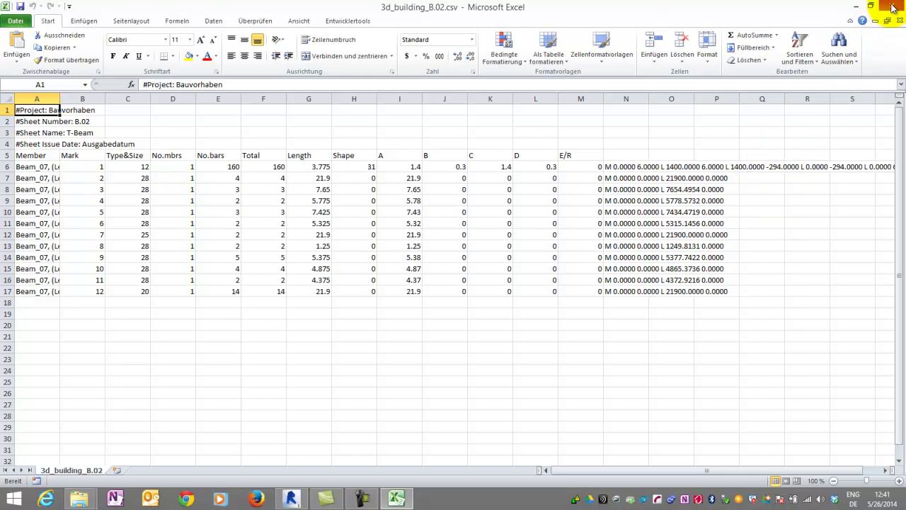
# - Close the exported B.02 bar list CSV in Excel after reviewing its rows
pyautogui.click(893, 6)
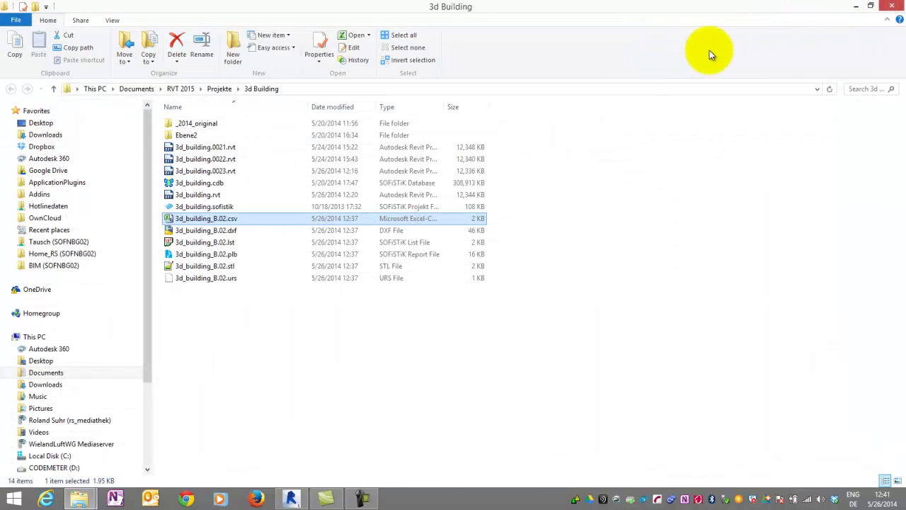
# - Close the 3d Building folder, fit sheet B.02 - T-Beam in view, and check rebar set splitting options
pyautogui.click(892, 7)
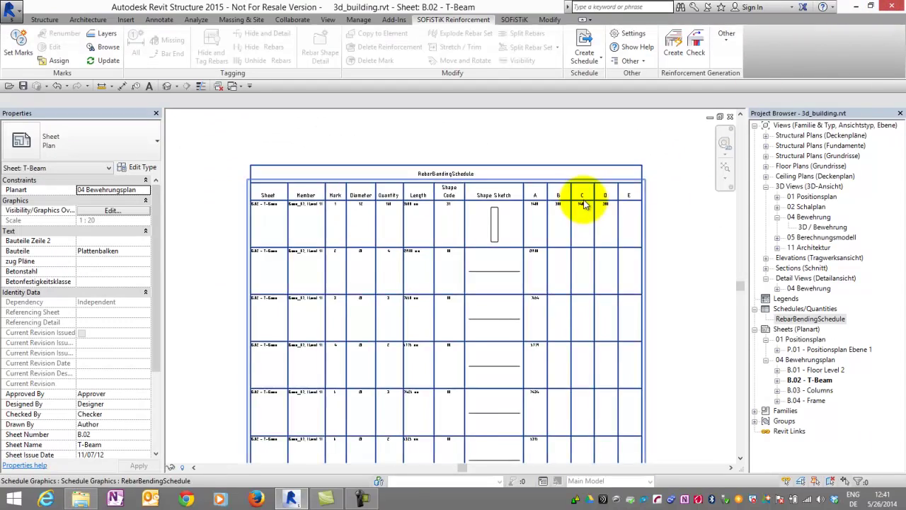
pyautogui.scroll(-2, 585, 205)
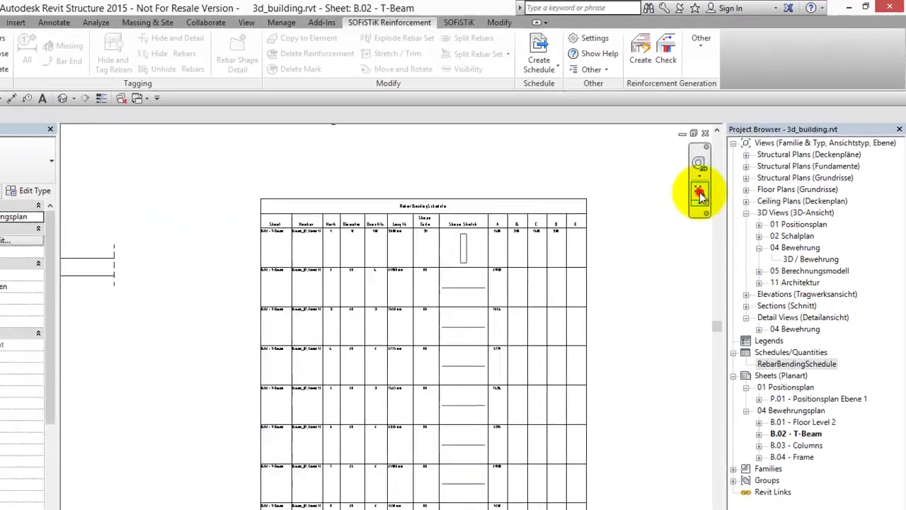
pyautogui.click(724, 169)
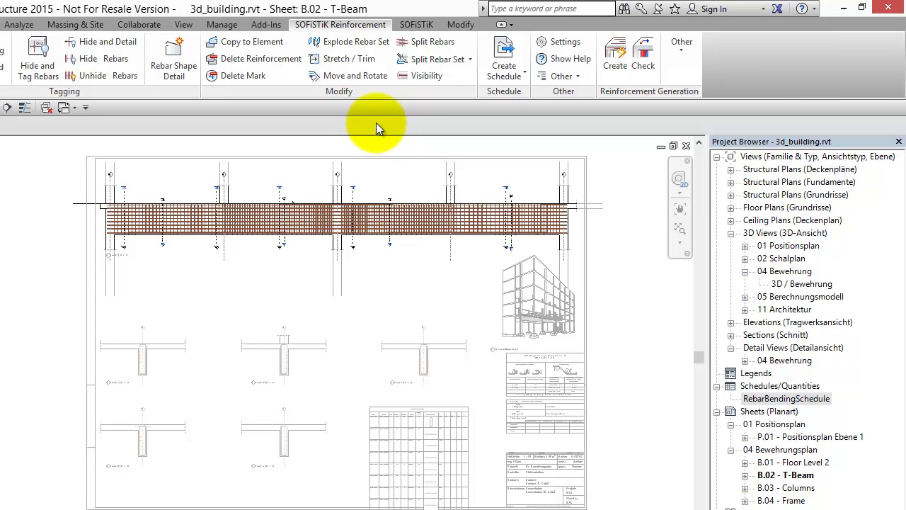
pyautogui.click(423, 60)
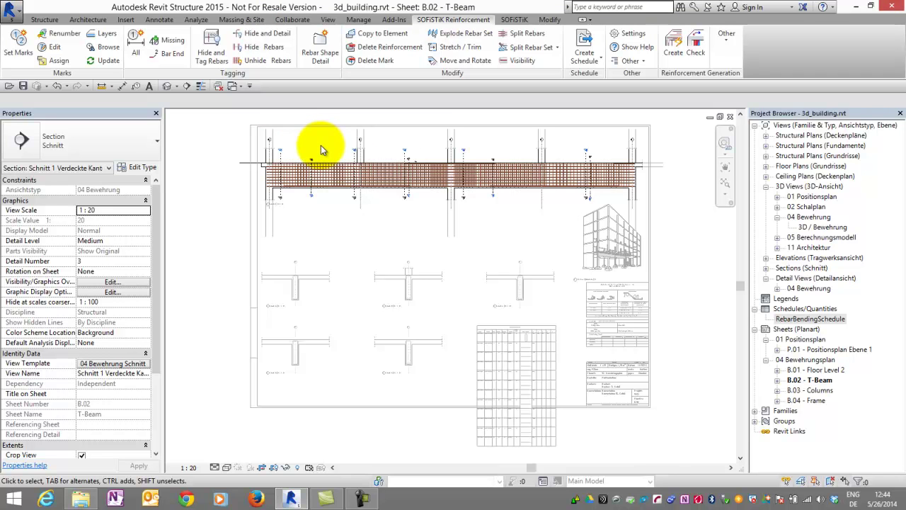
# - Open the 3D / Bewehrung view and zoom into the slab and beam reinforcement
pyautogui.doubleClick(823, 229)
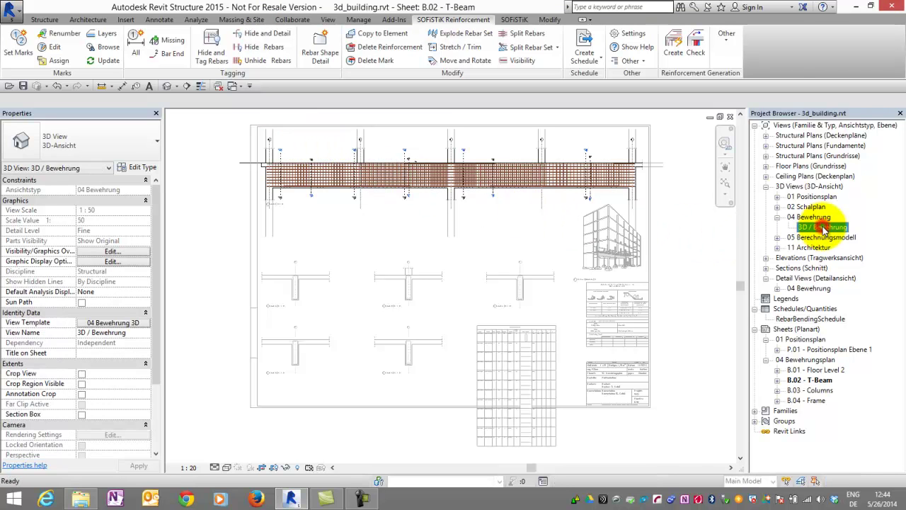
pyautogui.scroll(5, 368, 419)
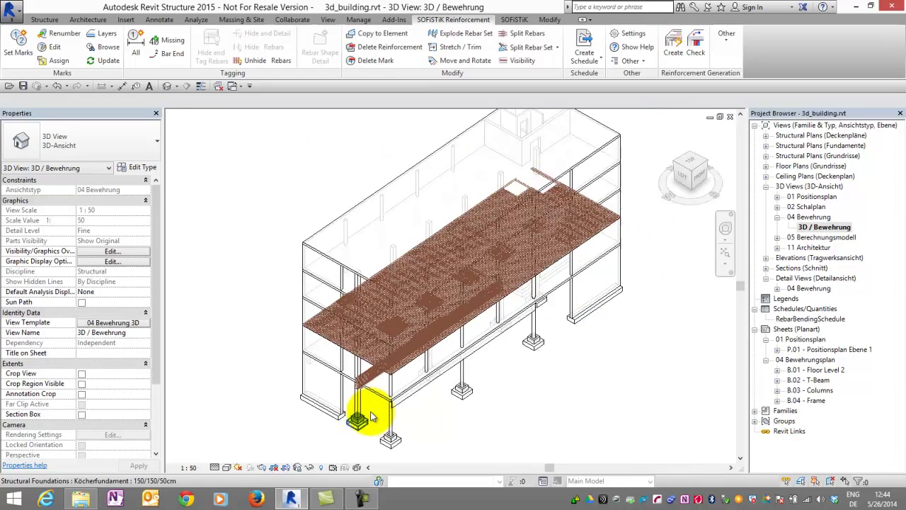
pyautogui.scroll(3, 373, 414)
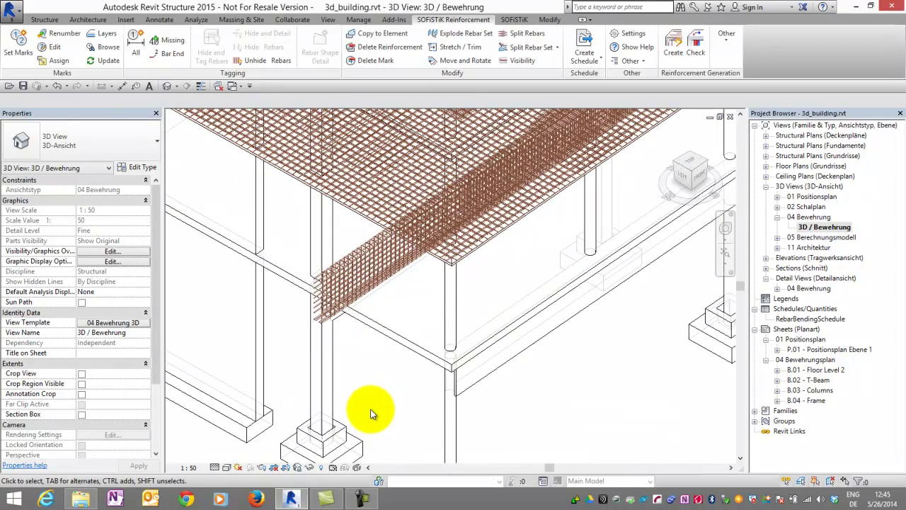